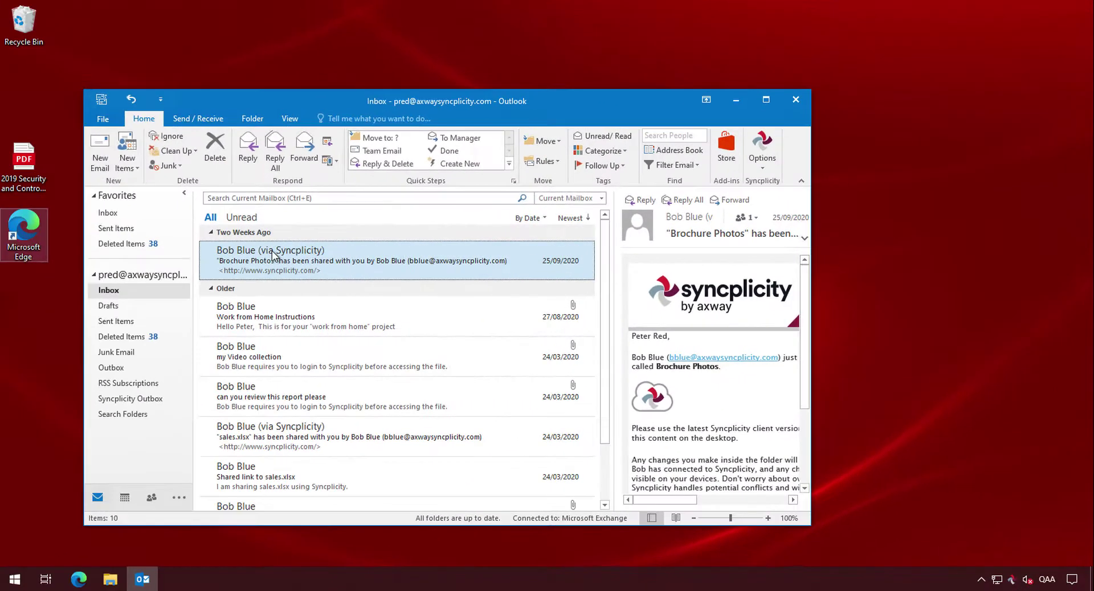
Open the Brochure Photos share email and log in to view the shared folder online
double_click(271, 251)
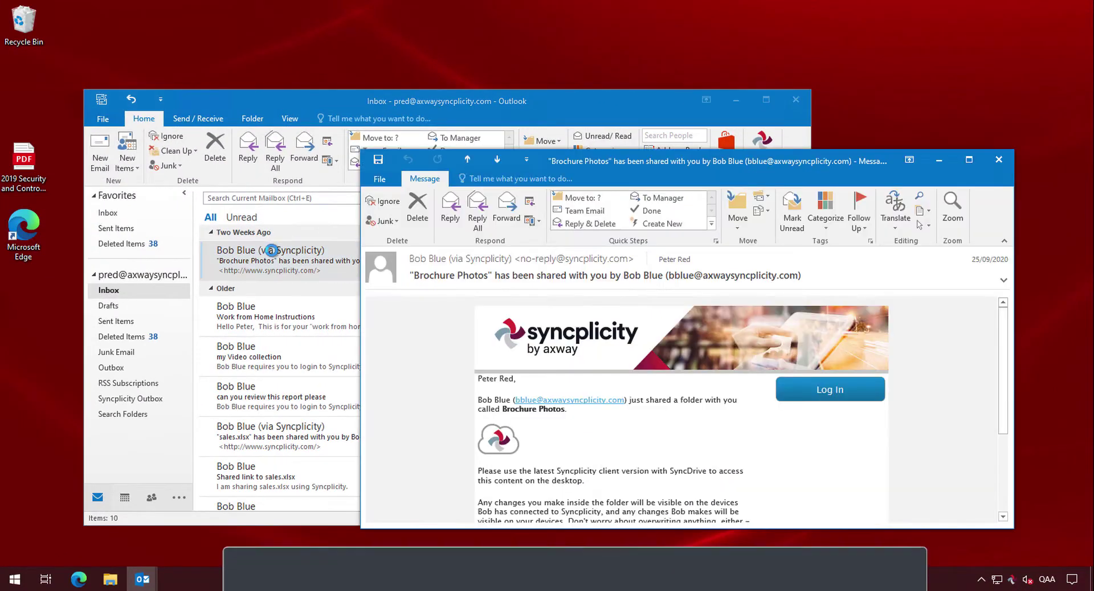
left_click(826, 393)
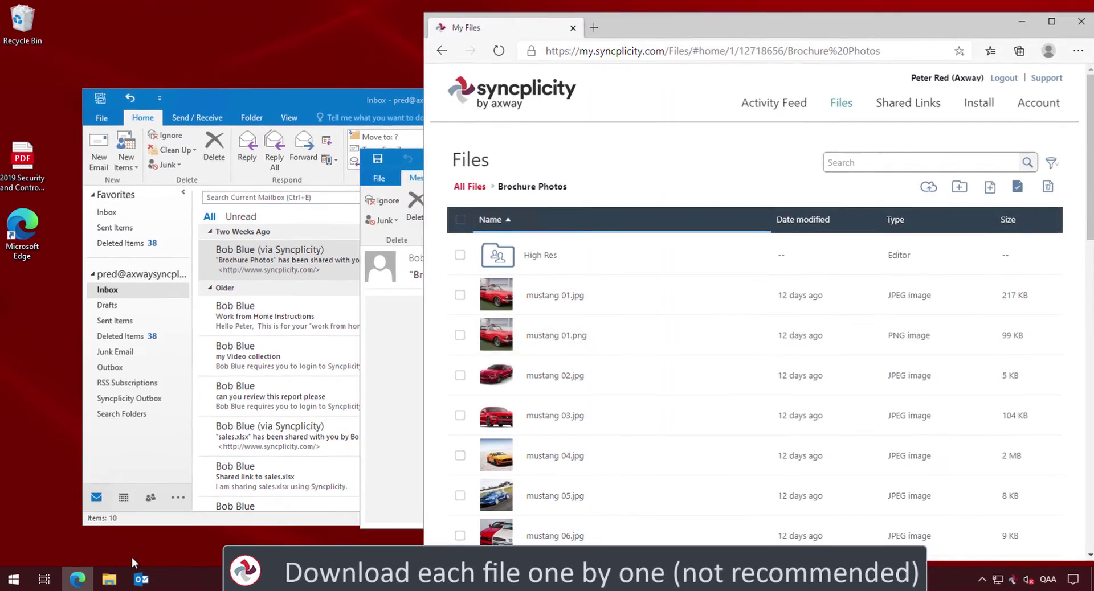
Download mustang 01.jpg, 01.png, 02.jpg, 03.jpg, 04.jpg and 05.jpg one by one
left_click(110, 580)
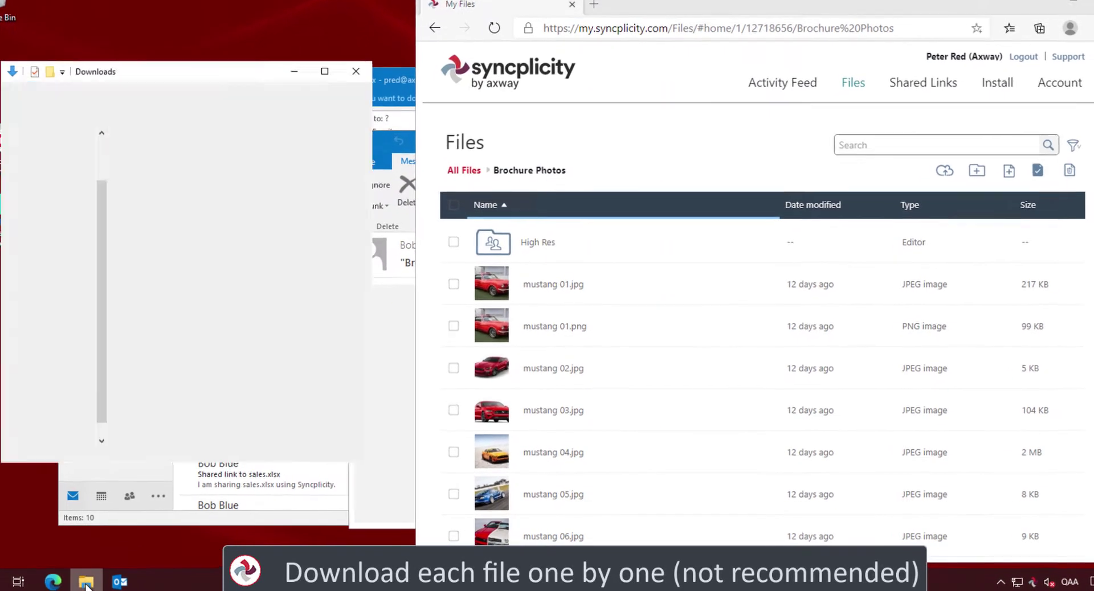
right_click(544, 286)
left_click(551, 296)
right_click(544, 326)
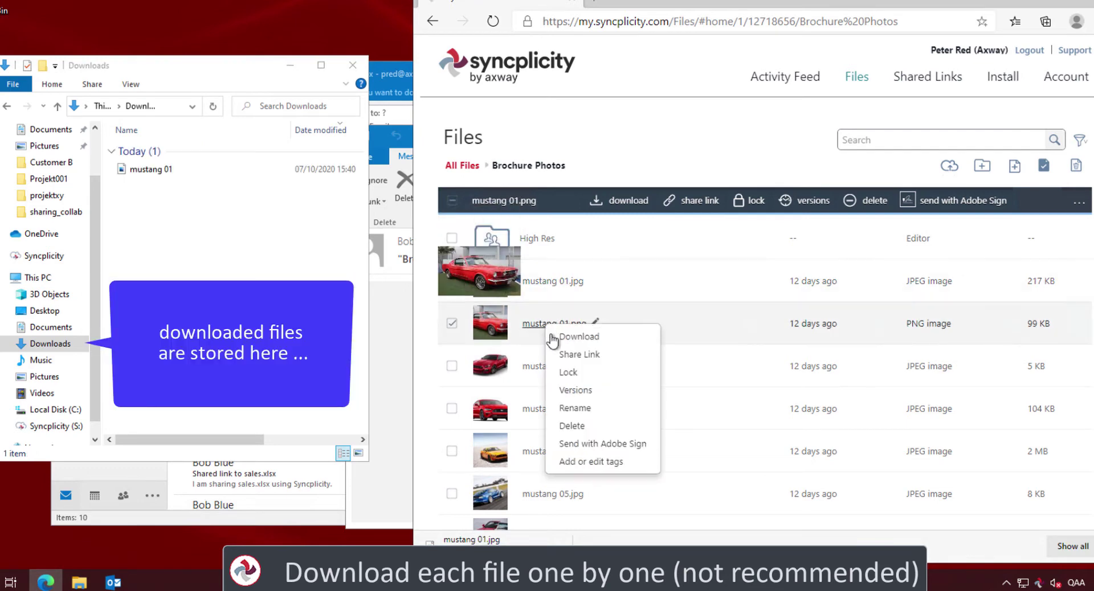
left_click(556, 337)
right_click(554, 370)
left_click(564, 381)
right_click(555, 407)
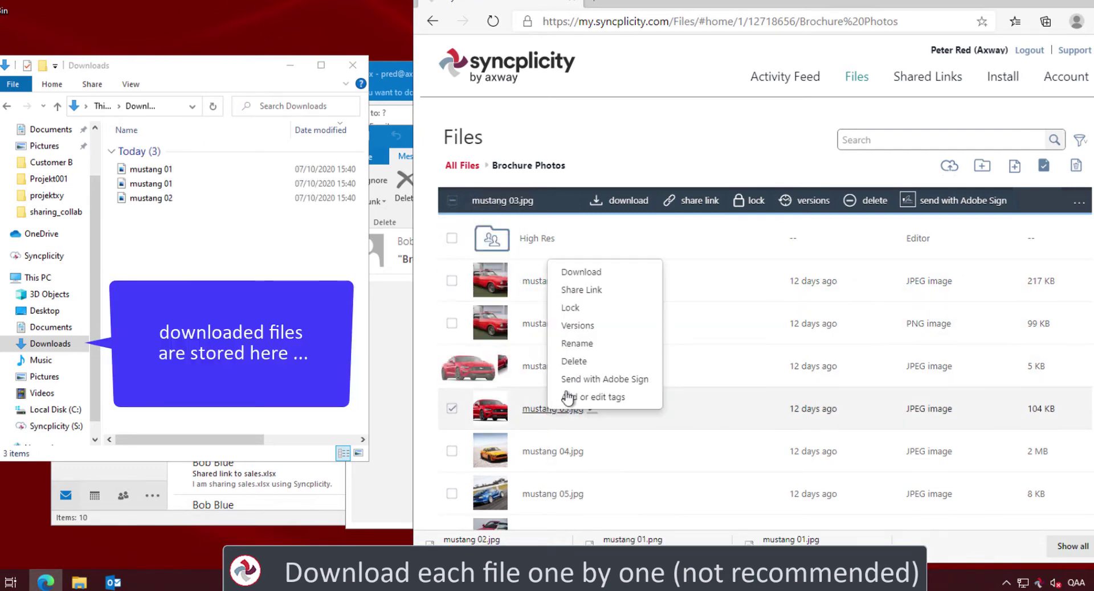
left_click(581, 272)
right_click(553, 451)
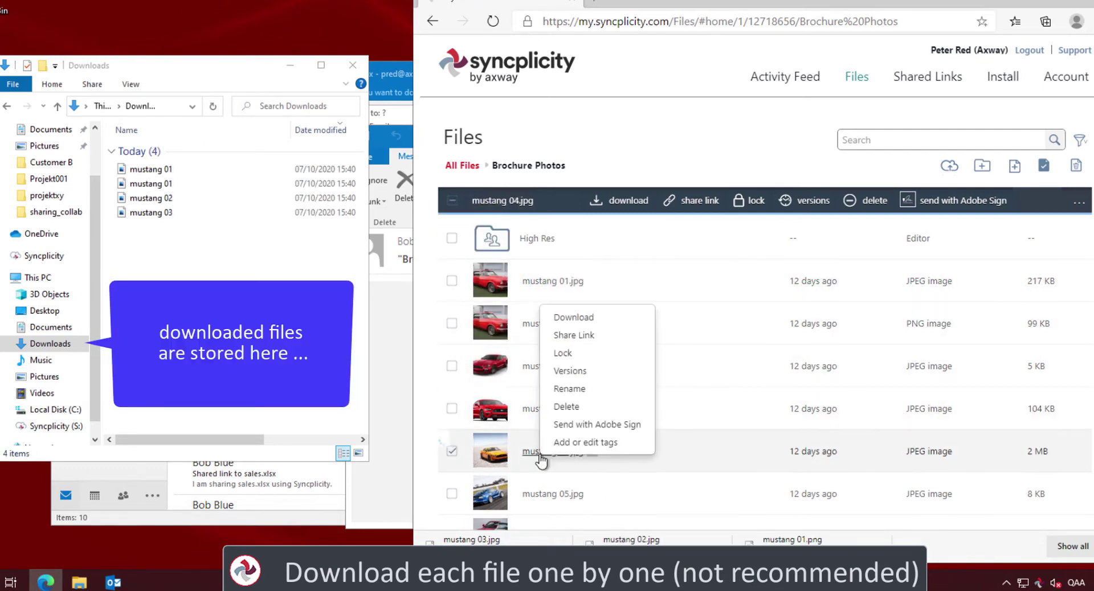
left_click(581, 315)
right_click(567, 491)
left_click(595, 364)
Download mustang 06.jpg and 07.jpg, then move all downloads into Pictures > Product Brochure
scroll(604, 399, "down", 2)
right_click(541, 451)
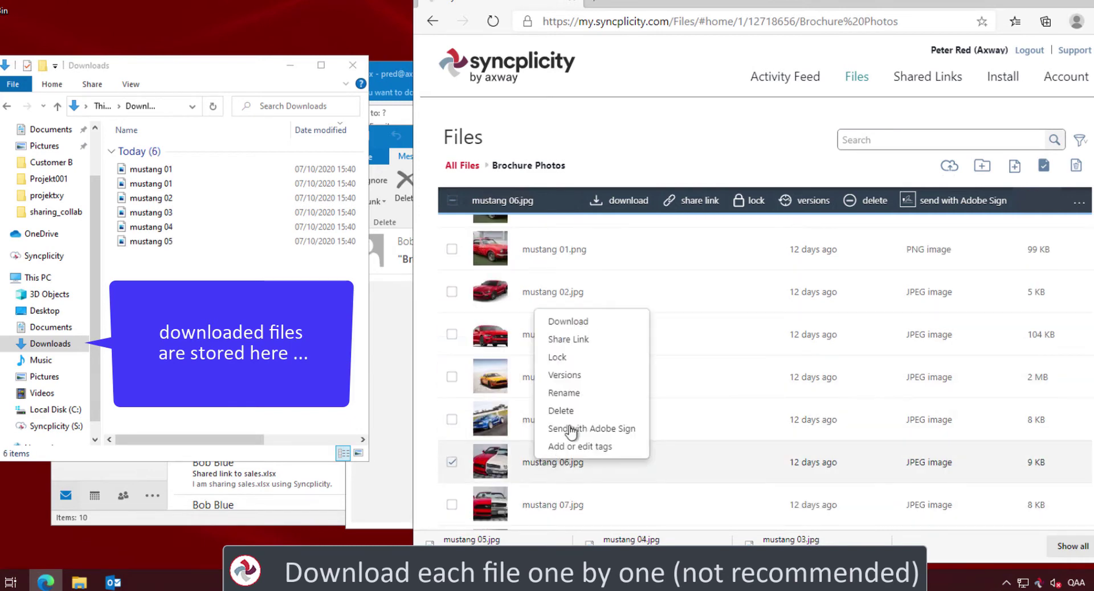
left_click(593, 317)
right_click(551, 505)
left_click(587, 377)
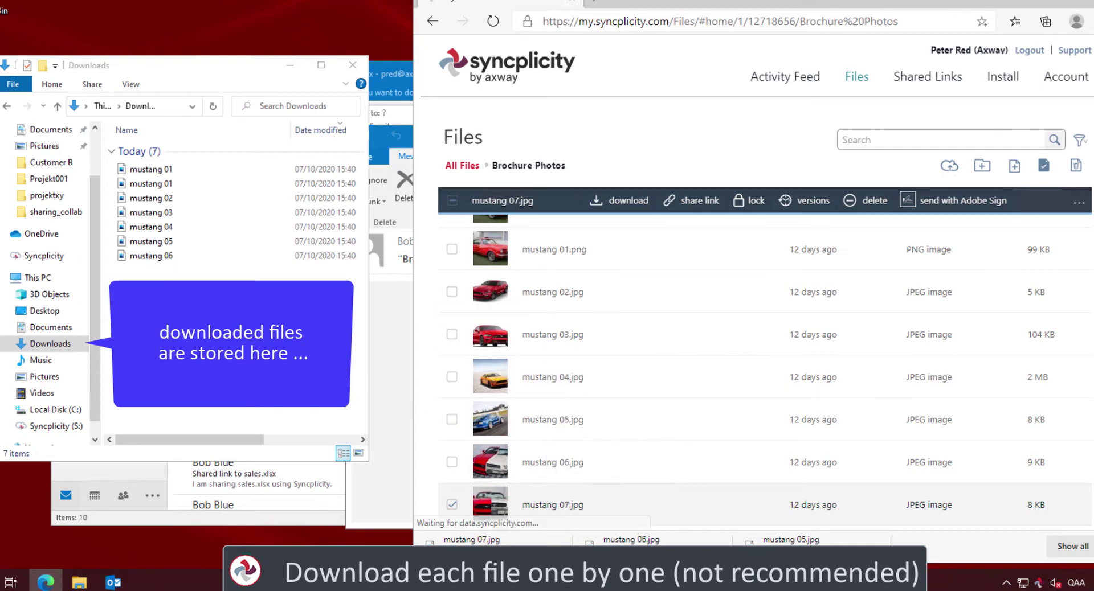
left_click_drag(147, 168, 51, 413)
left_click(51, 414)
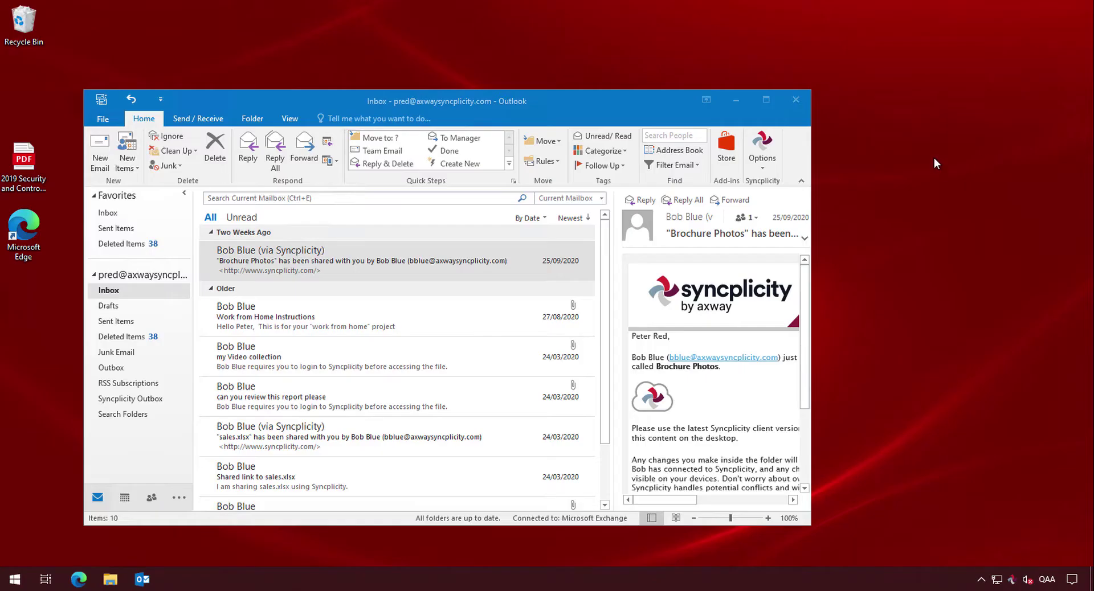
Log back in, select Brochure Photos under All Files, and download its prepared zip package
double_click(312, 266)
left_click(771, 314)
left_click(327, 94)
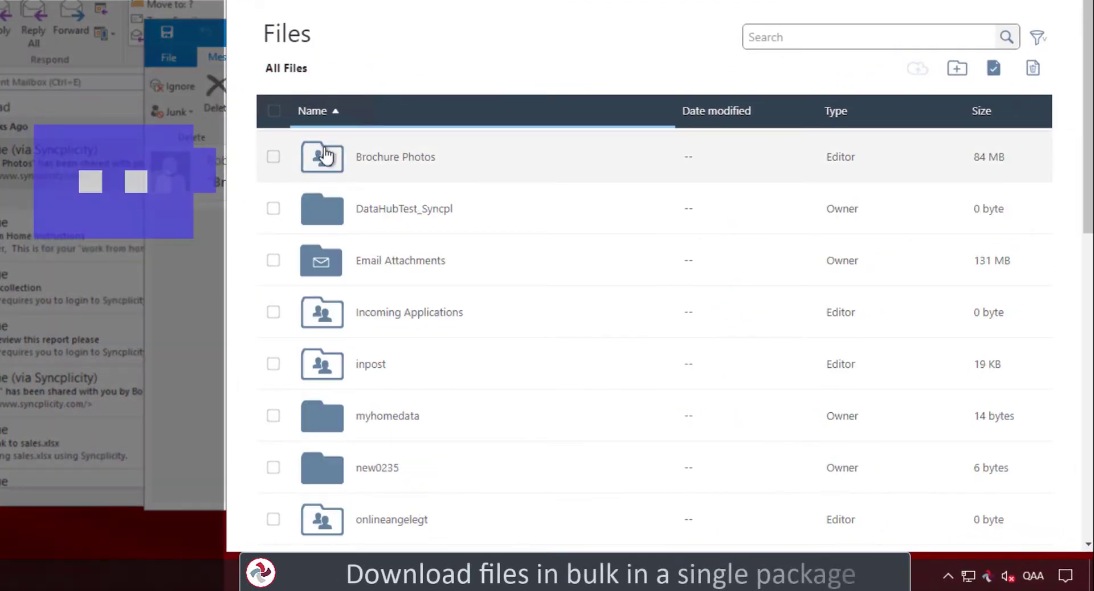
left_click(366, 182)
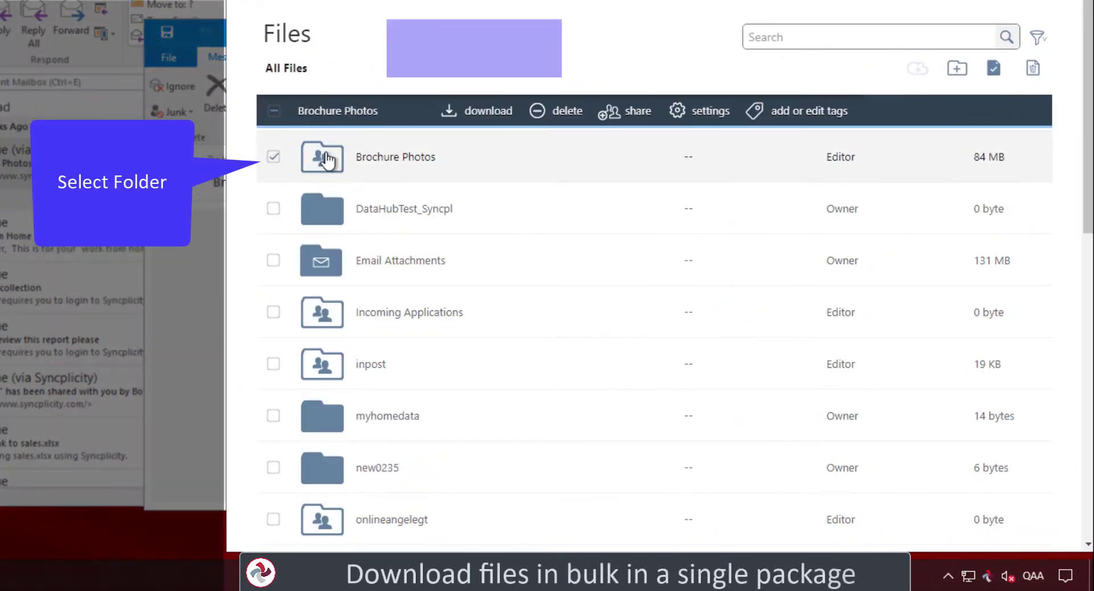
left_click(502, 124)
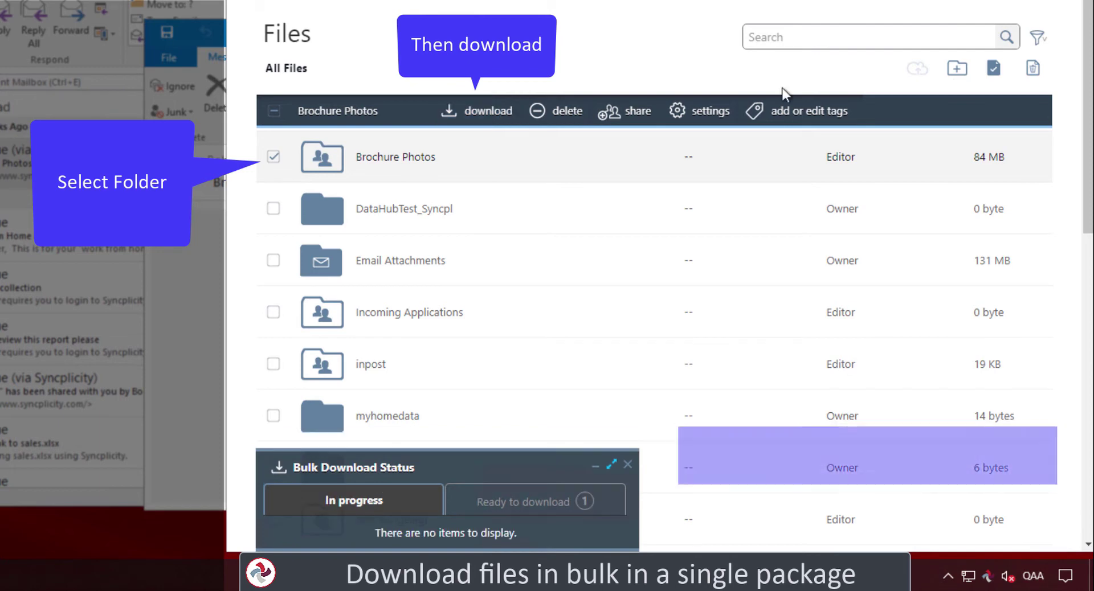
left_click(524, 502)
left_click(550, 532)
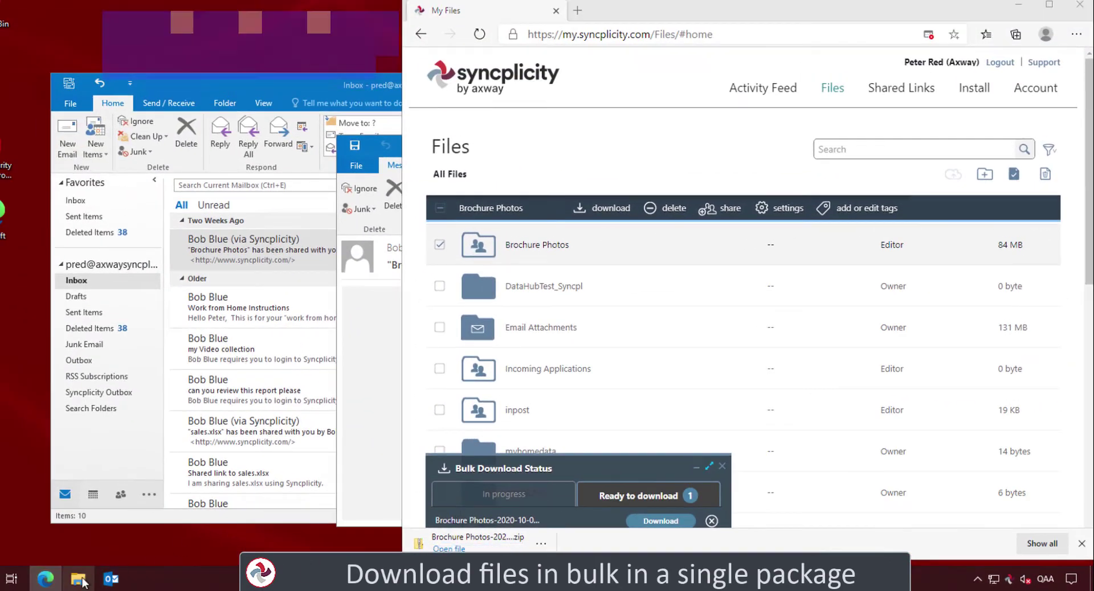
Extract the Brochure Photos zip from Downloads into the Pictures\Brochure Photos folder
left_click(80, 580)
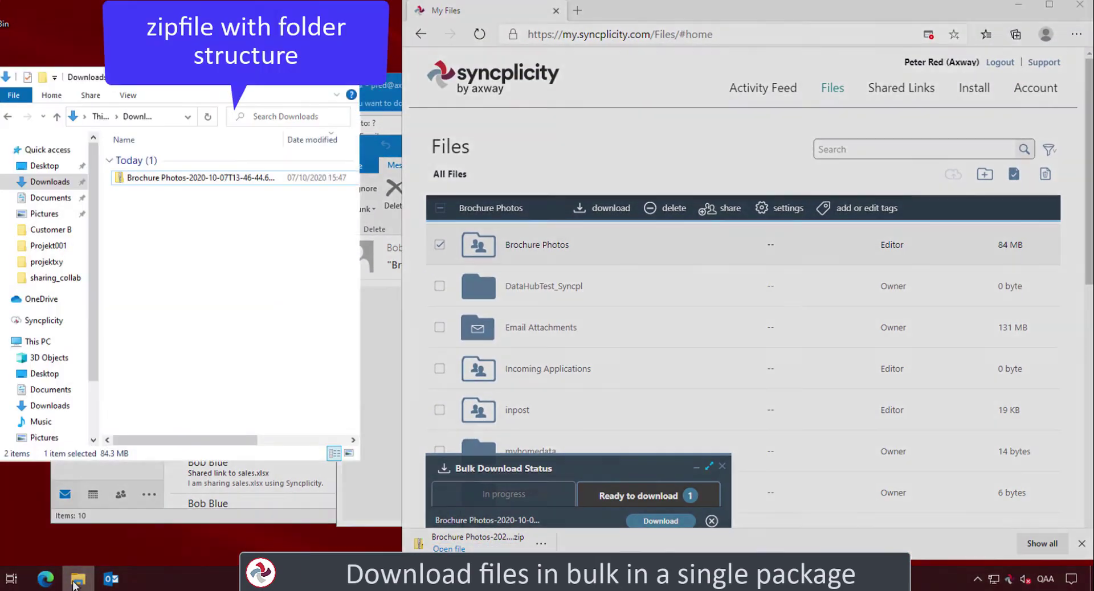
right_click(144, 180)
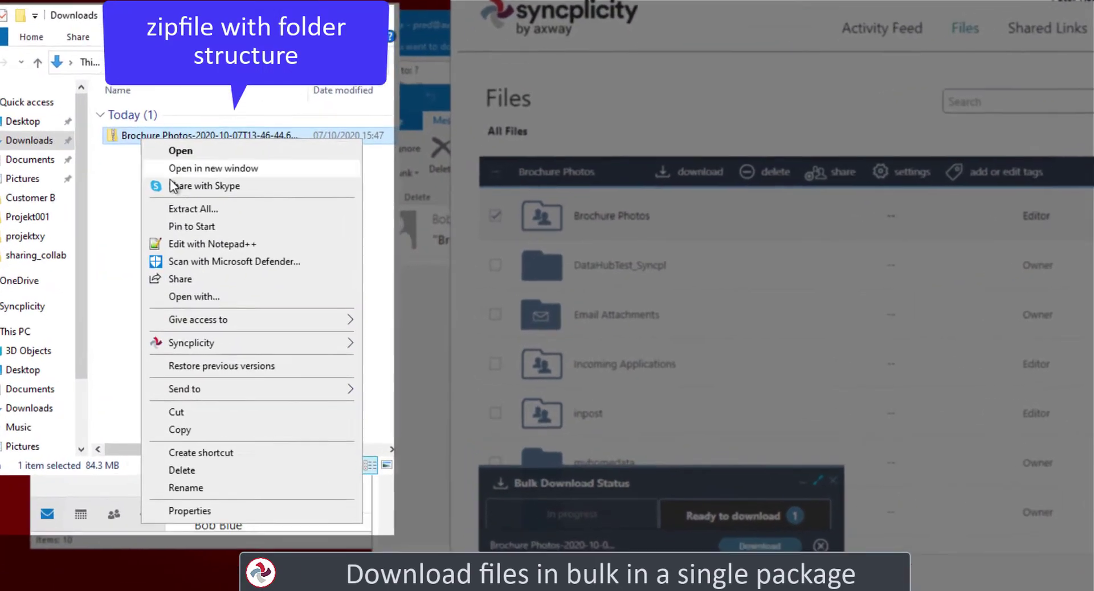
left_click(188, 232)
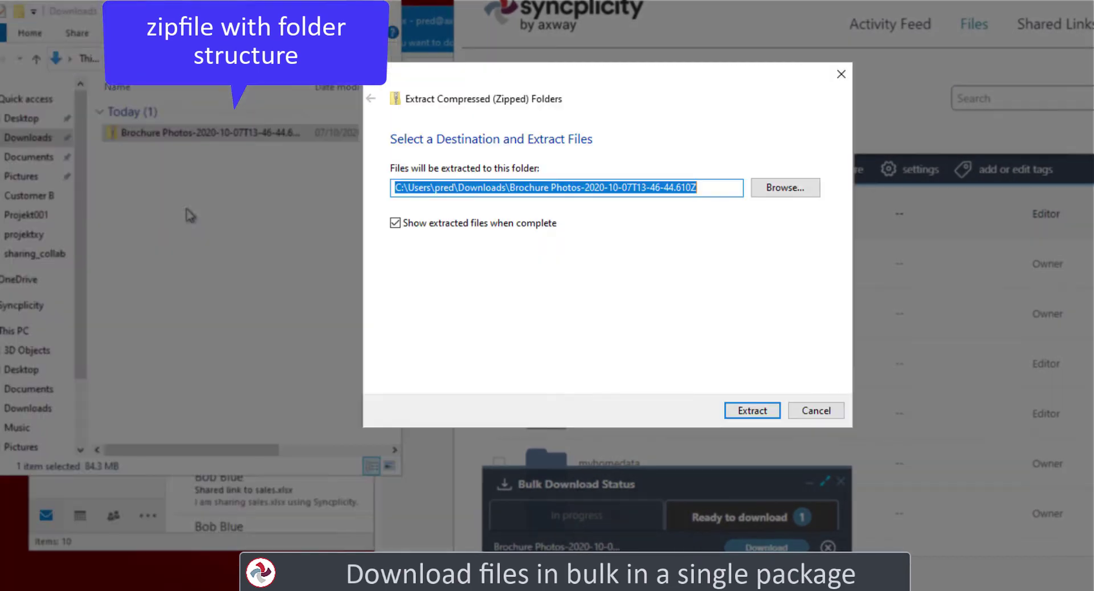
left_click(752, 188)
left_click(548, 225)
left_click(873, 449)
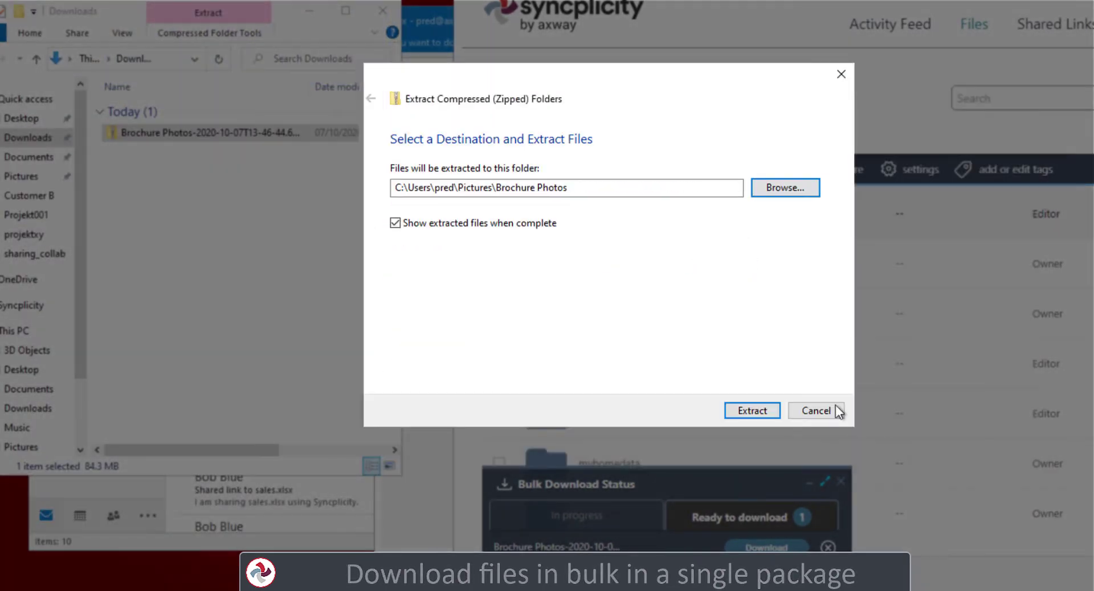
left_click(760, 409)
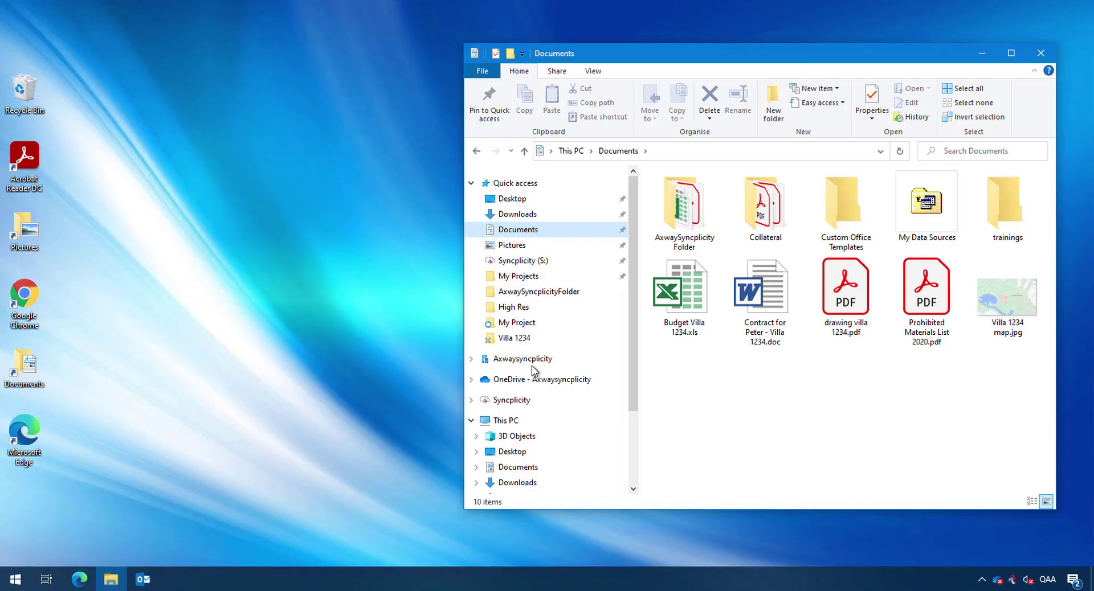
Create a new folder named 'Villa 1234' in the Syncplicity folder and open it
left_click(516, 400)
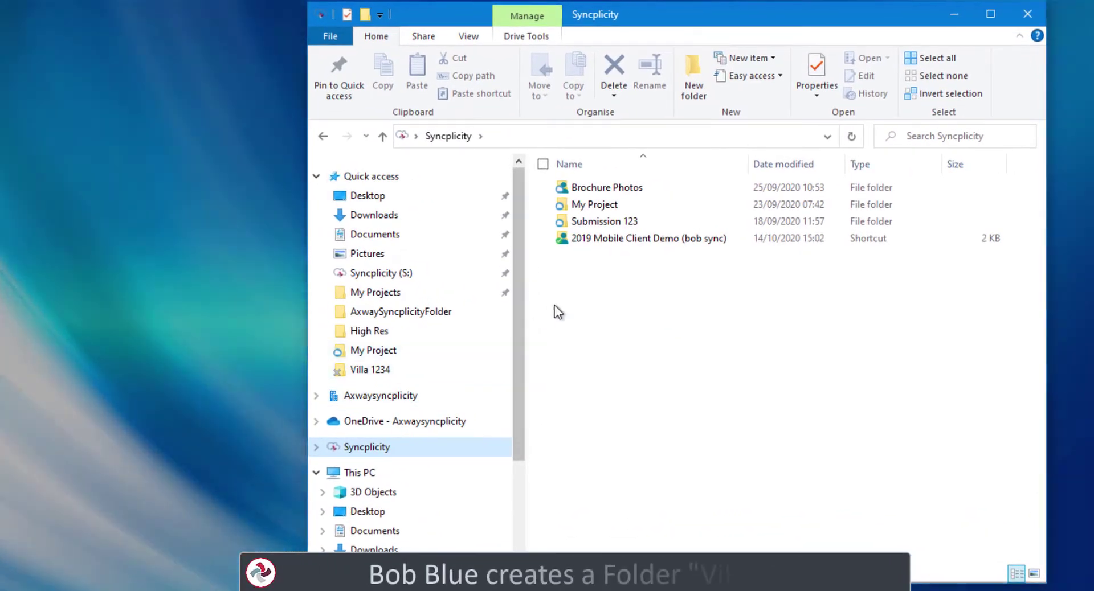
right_click(672, 283)
mouse_move(477, 489)
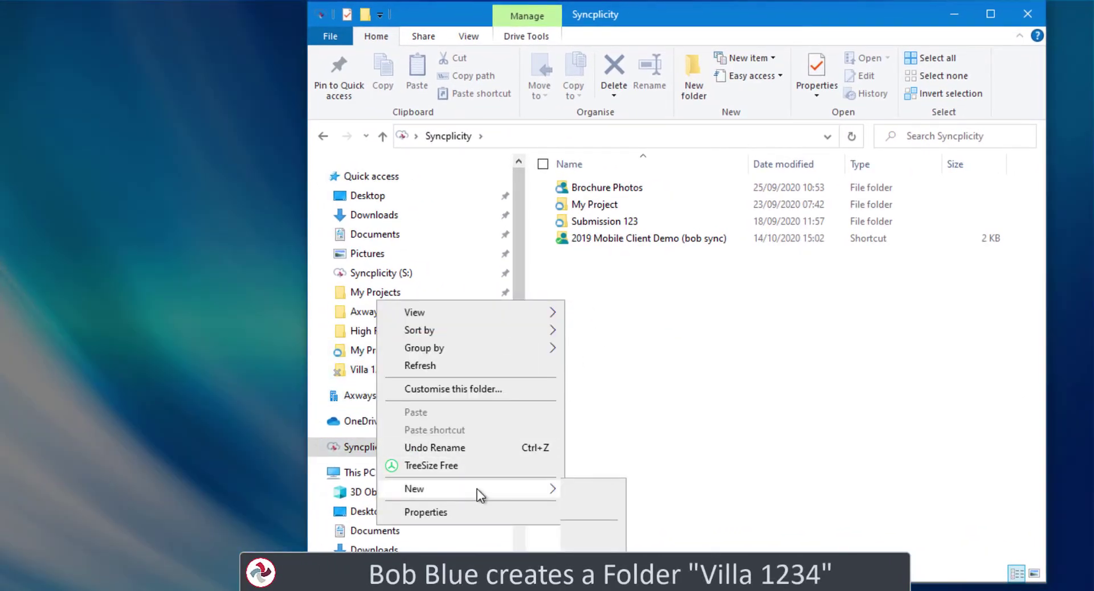
left_click(585, 485)
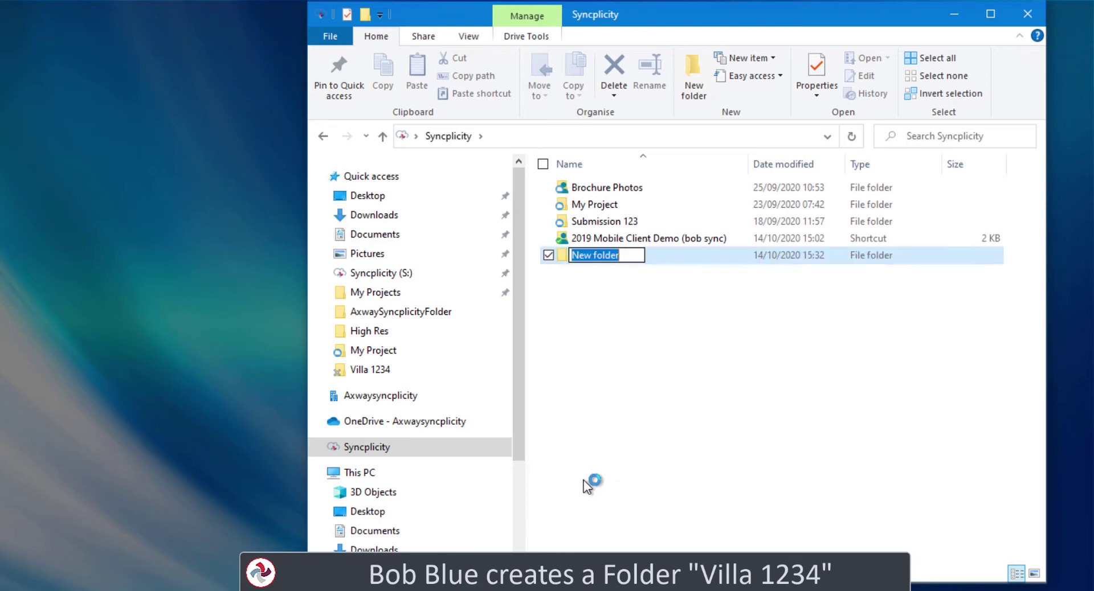
type("Villa 1234")
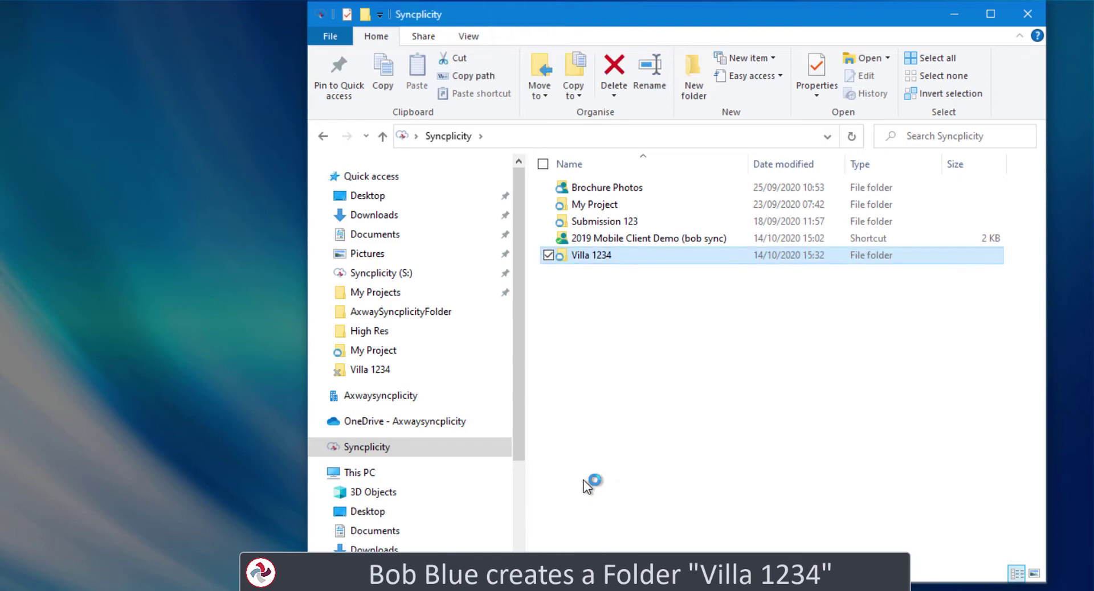
double_click(571, 257)
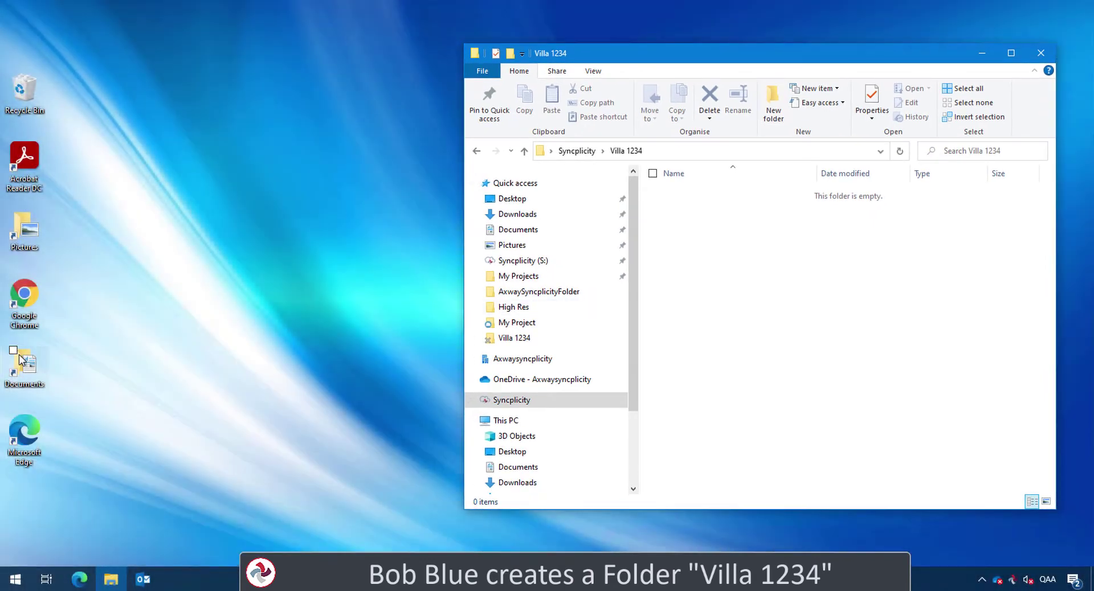
Copy the five Villa 1234 files from Documents into Villa 1234, sorted by name, as large icons
double_click(21, 359)
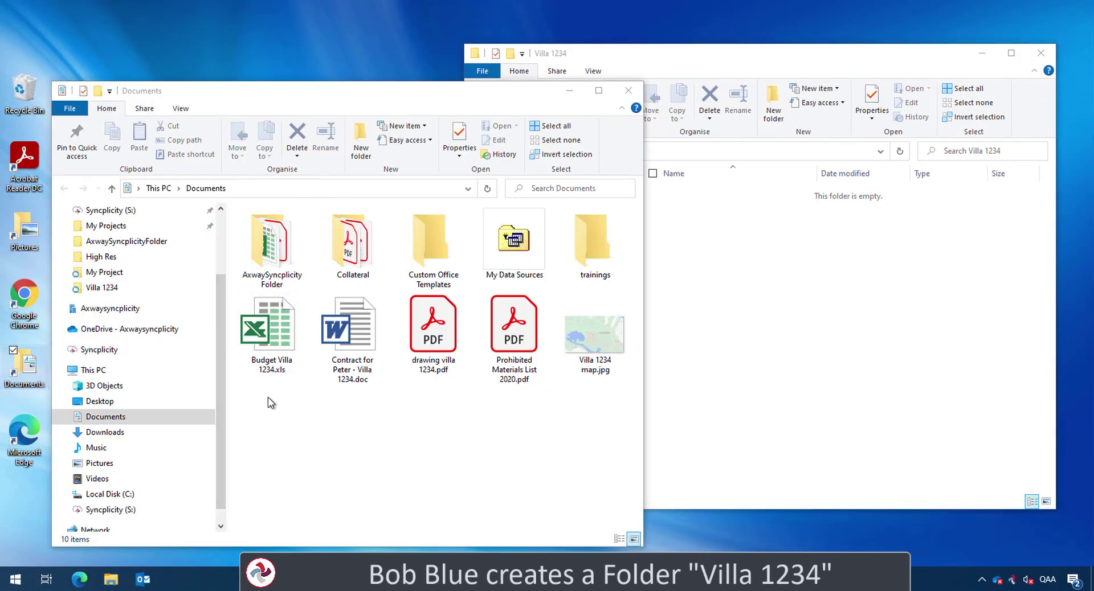
left_click_drag(262, 413, 733, 329)
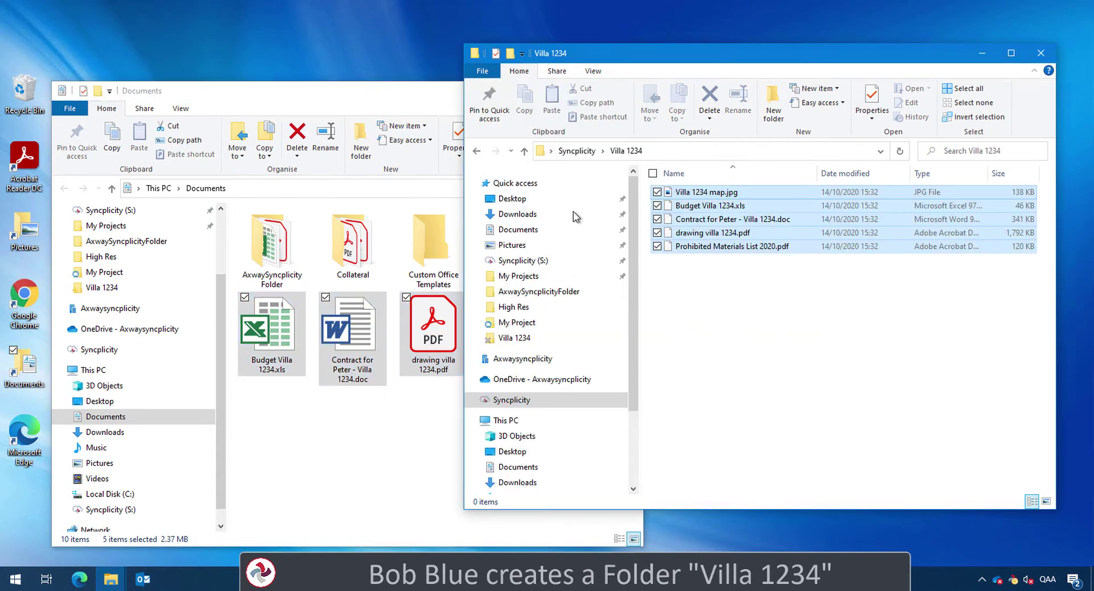
left_click(553, 108)
left_click(684, 53)
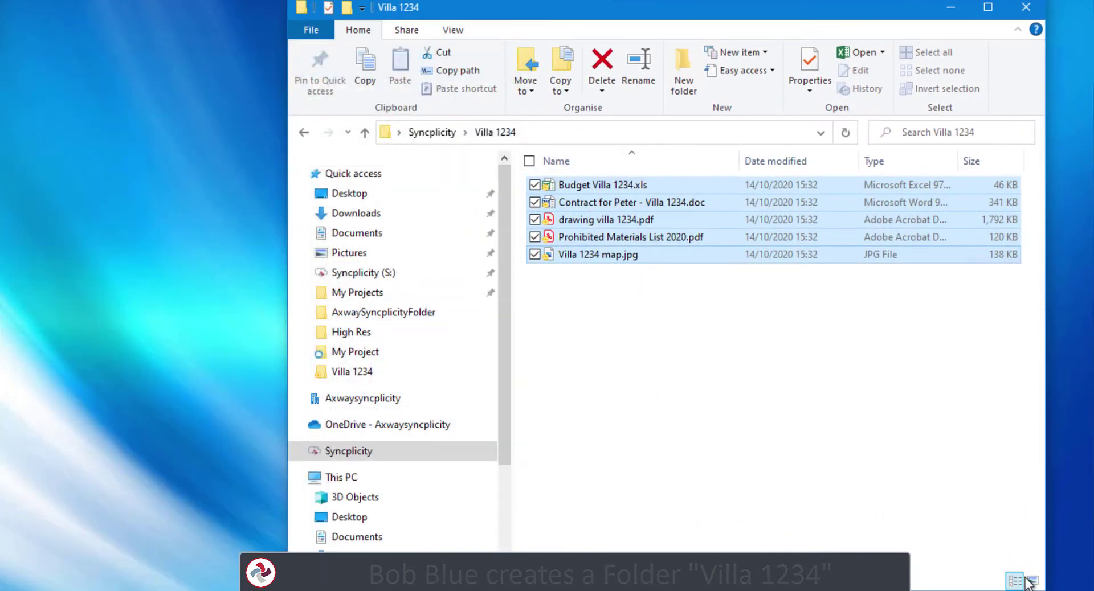
left_click(1031, 581)
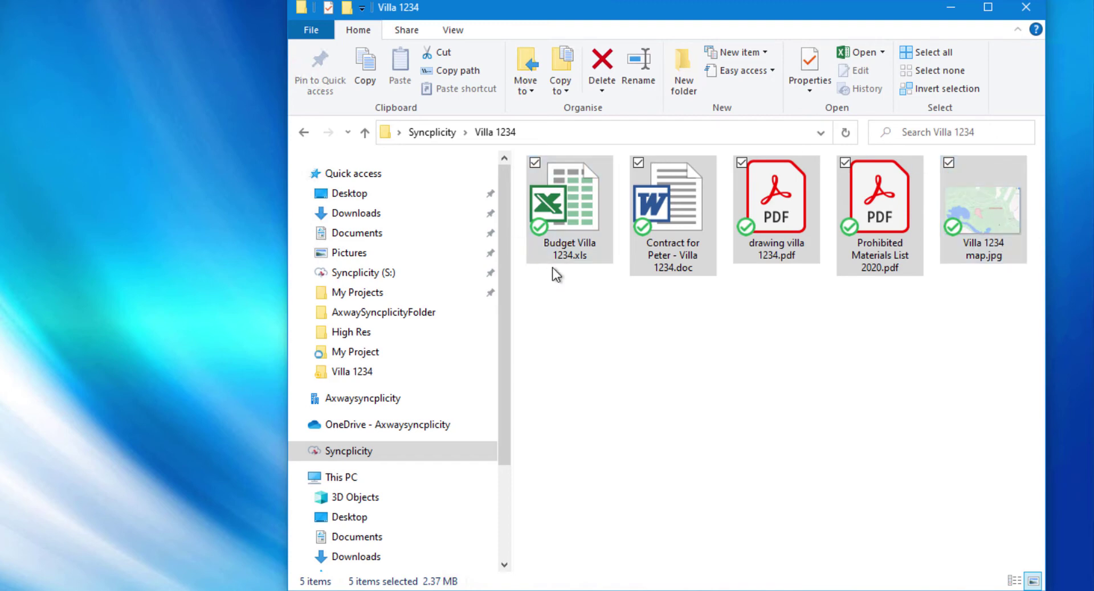
Share Villa 1234 with the contractor's e-mail address as Reader, including a welcome message
left_click(446, 131)
right_click(572, 239)
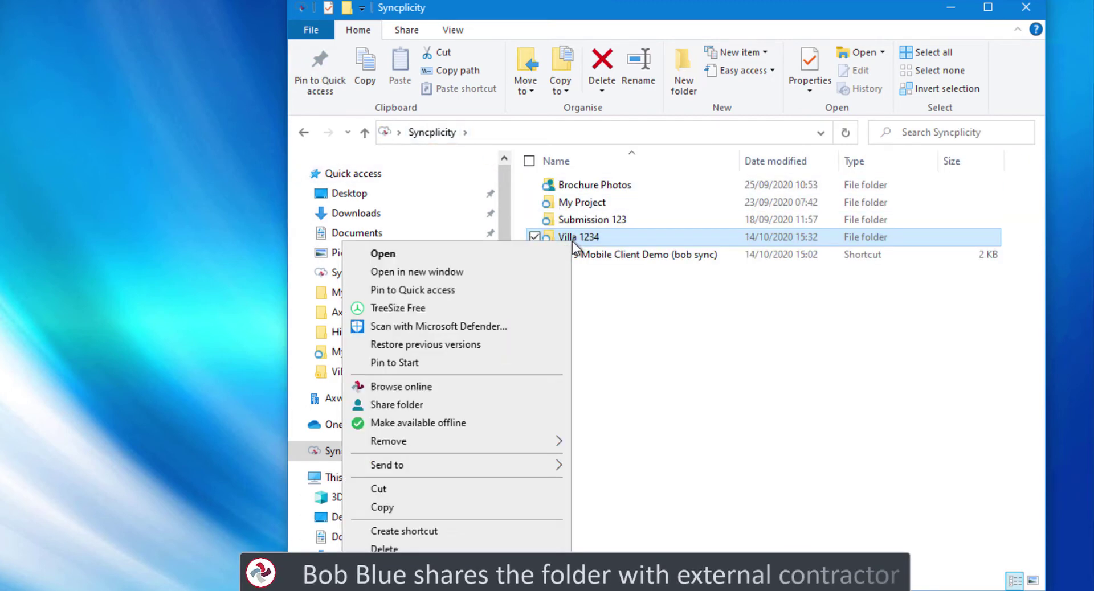
left_click(456, 413)
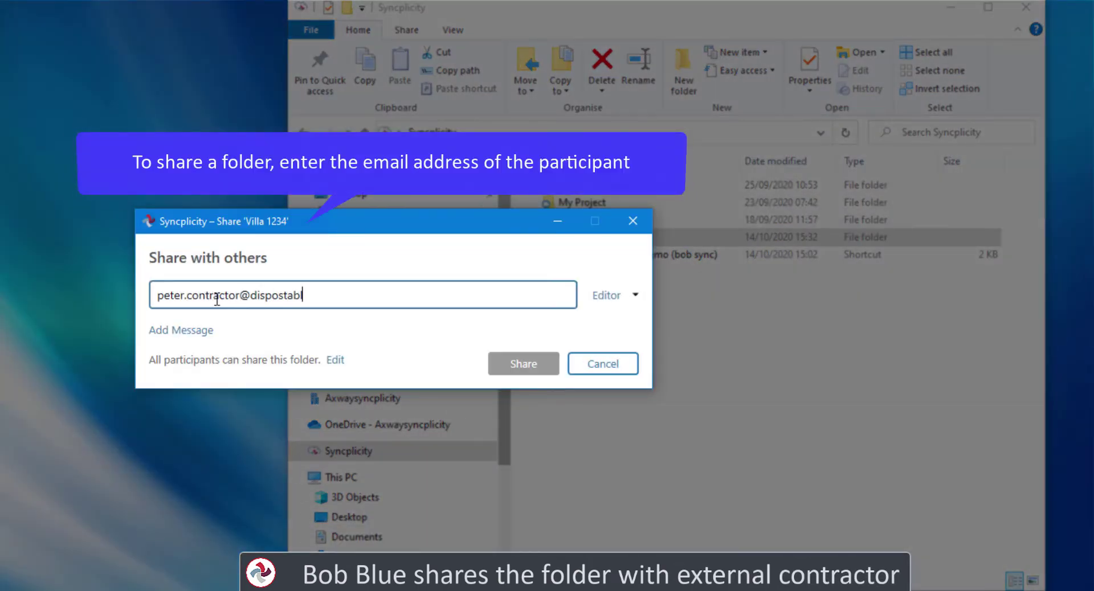
key("Return")
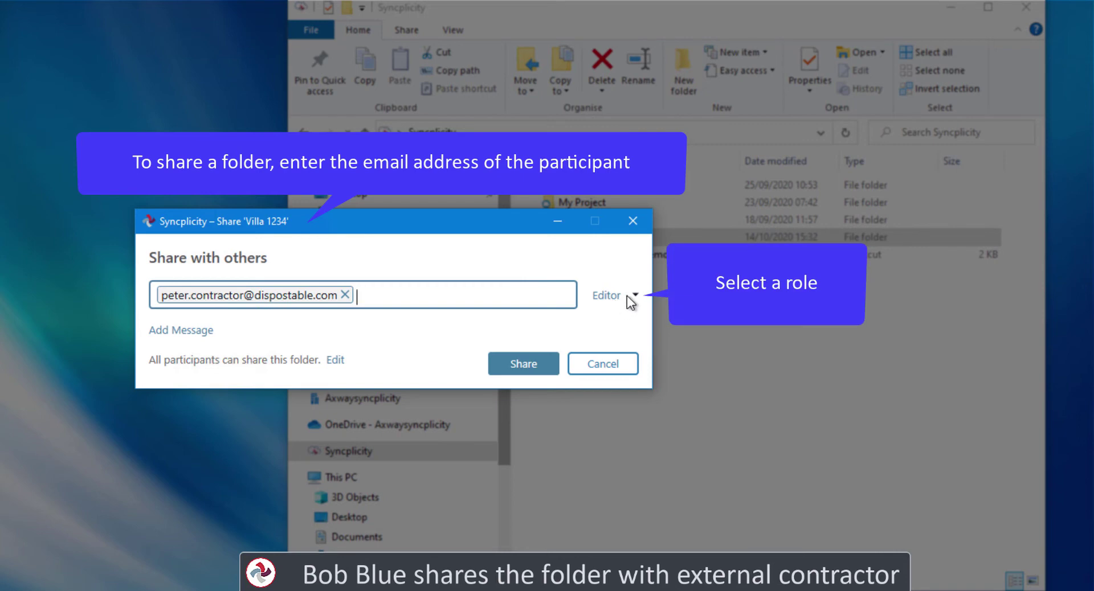
left_click(631, 299)
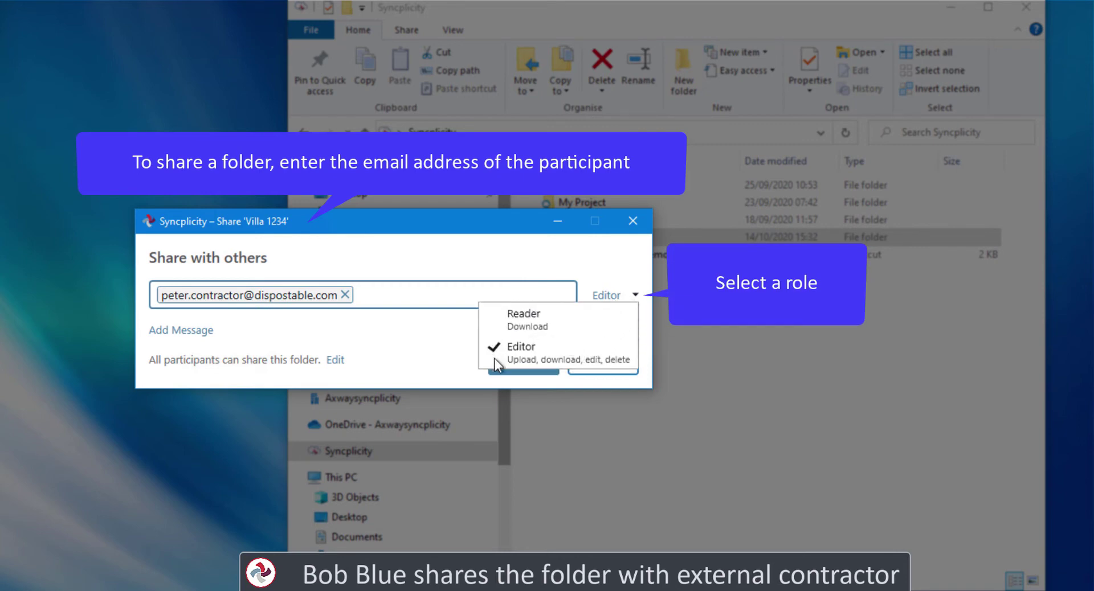
left_click(525, 322)
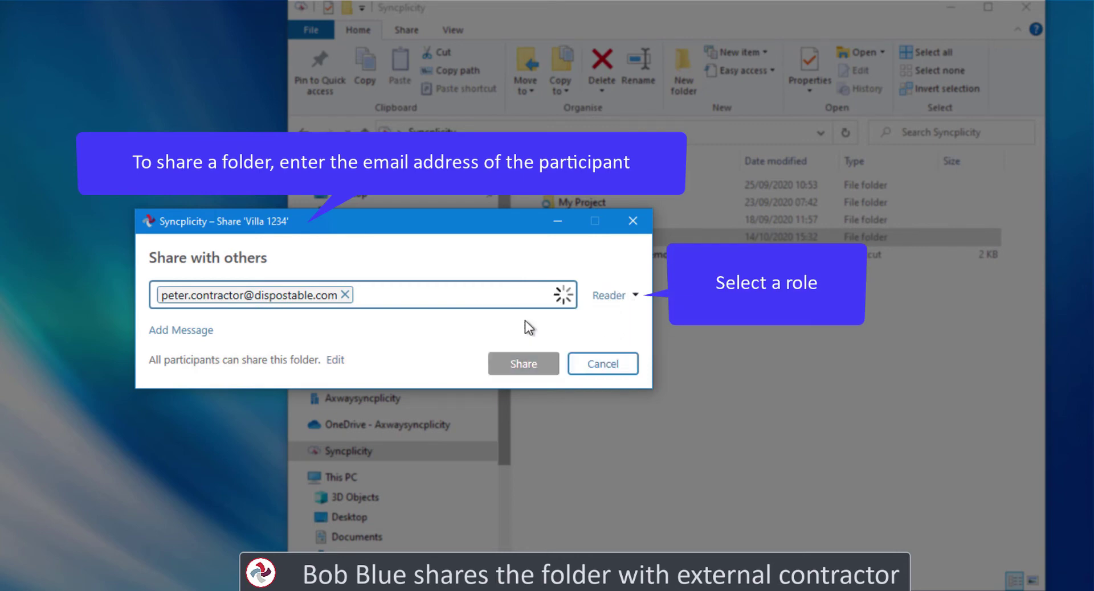
left_click(200, 324)
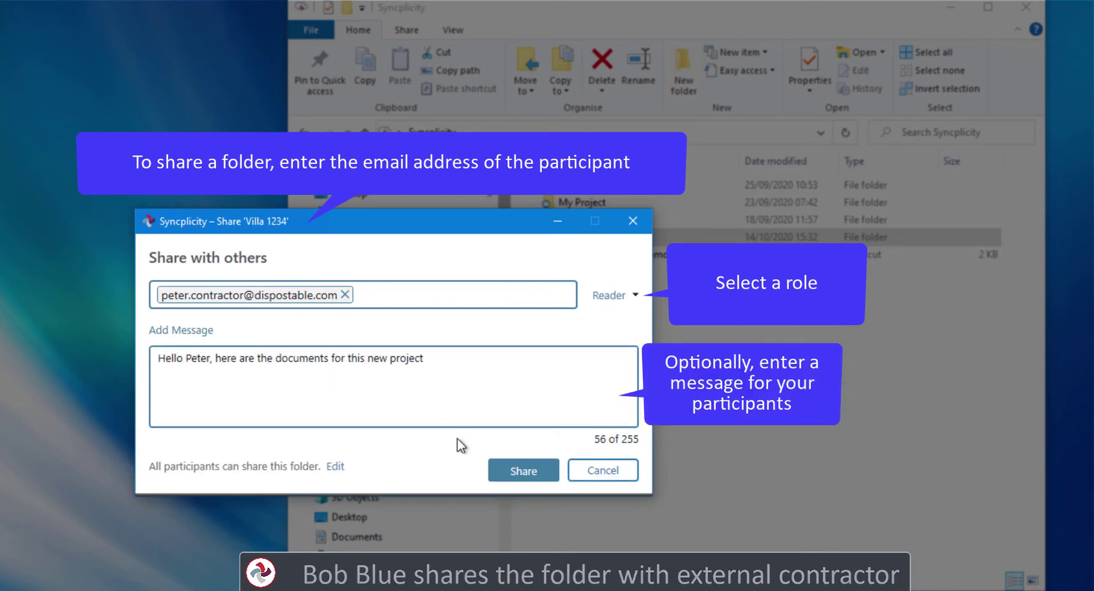
left_click(506, 471)
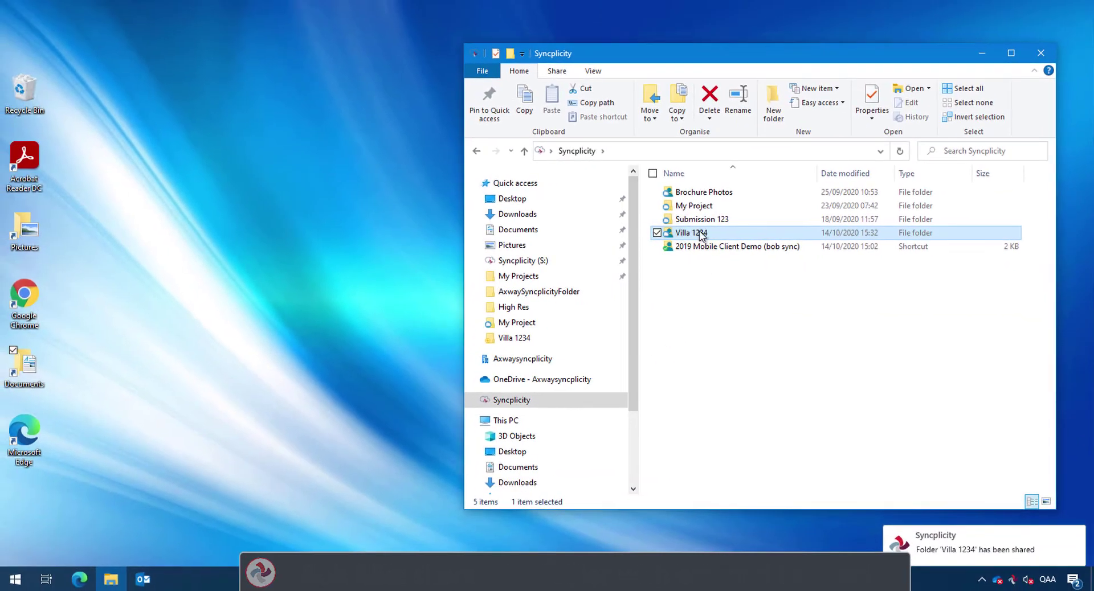
Copy the six groundwork photos from Pictures > Camera Roll into Villa 1234 and check sync status
double_click(618, 236)
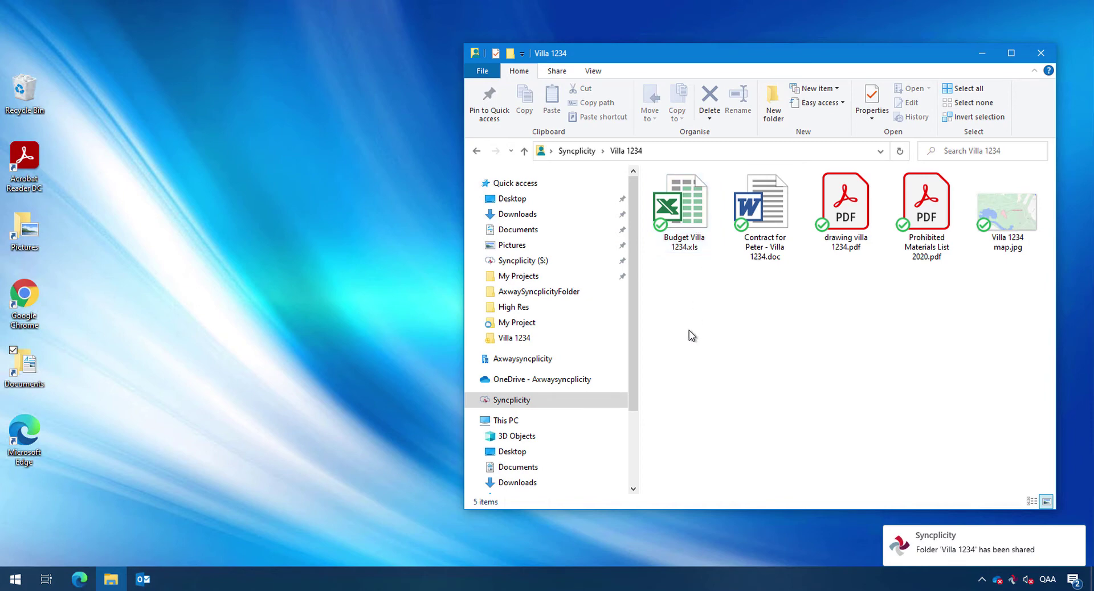
double_click(18, 238)
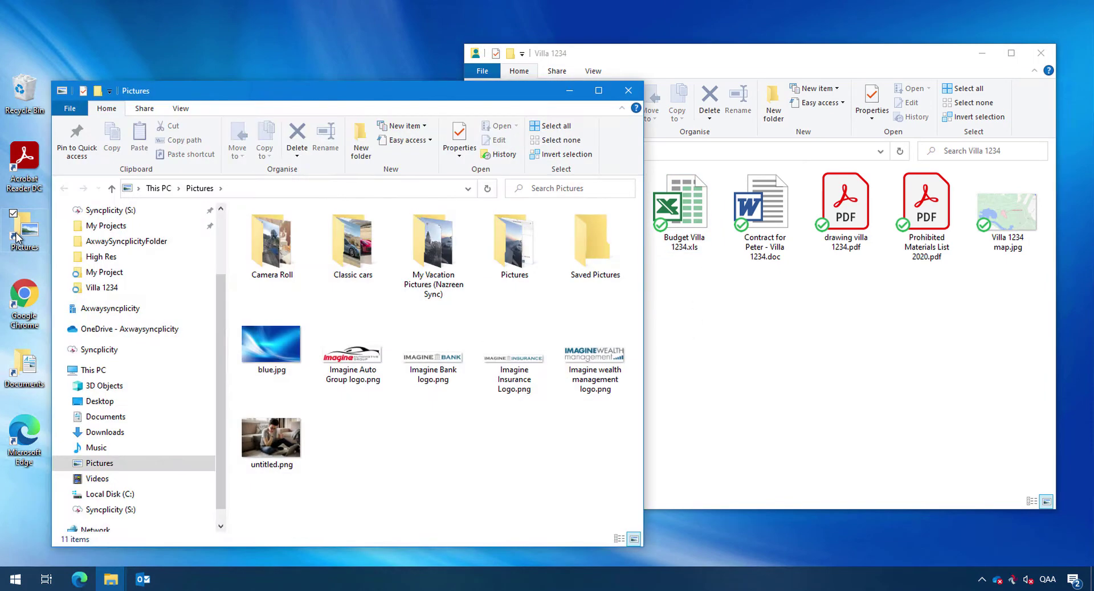
double_click(270, 265)
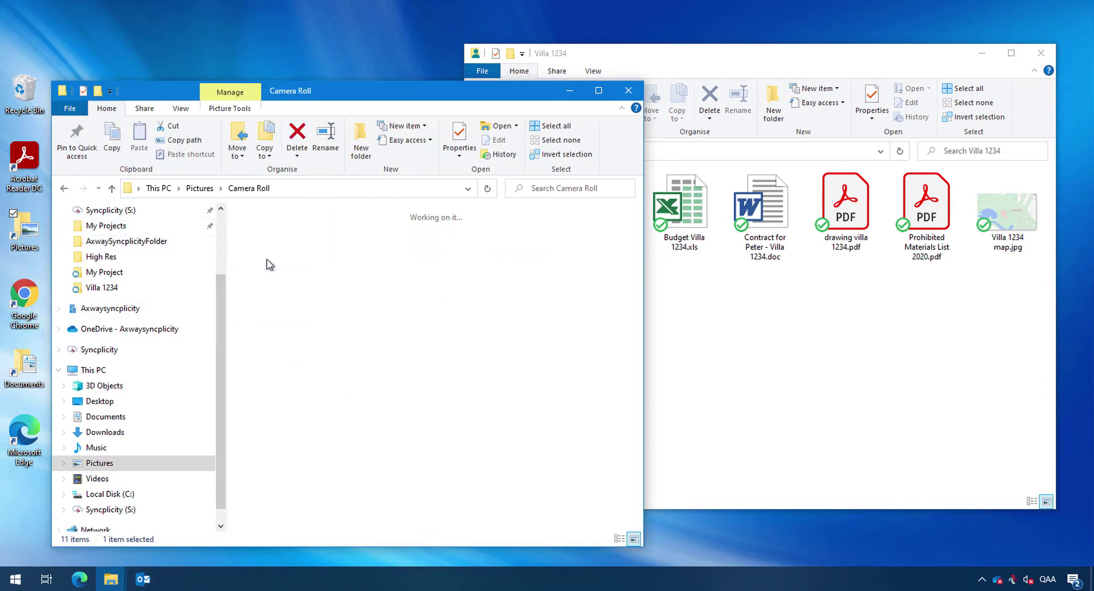
left_click_drag(270, 437, 598, 268)
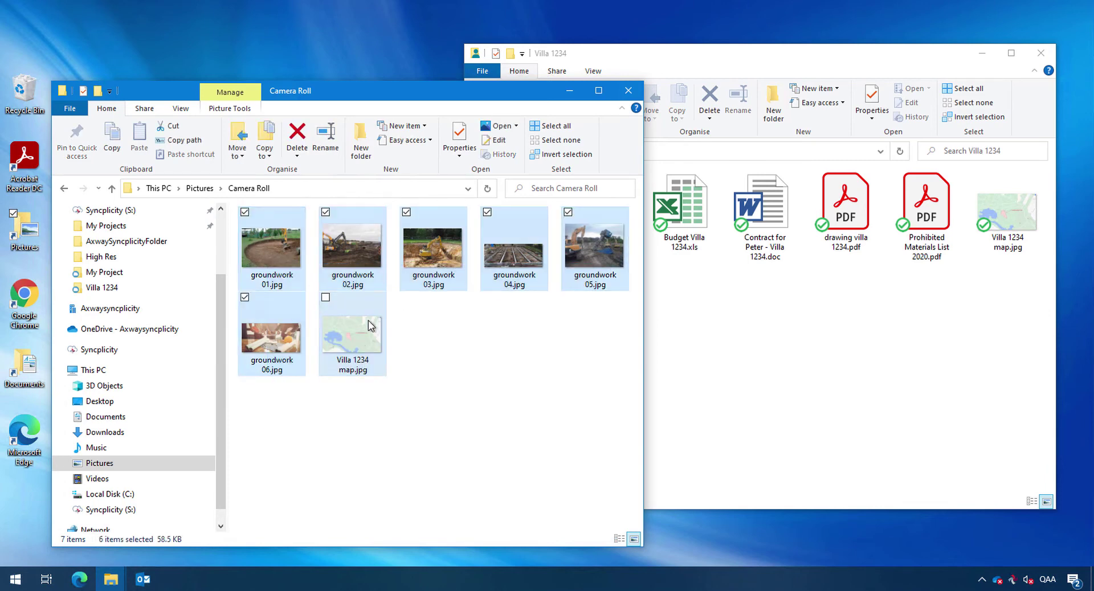
left_click_drag(428, 267, 752, 389)
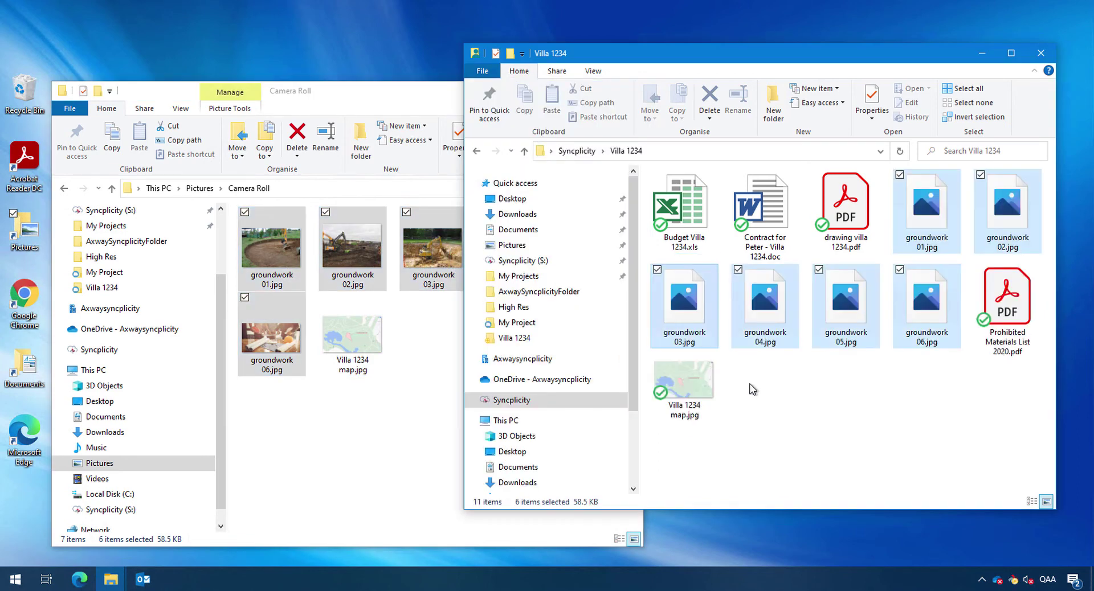
left_click(1013, 581)
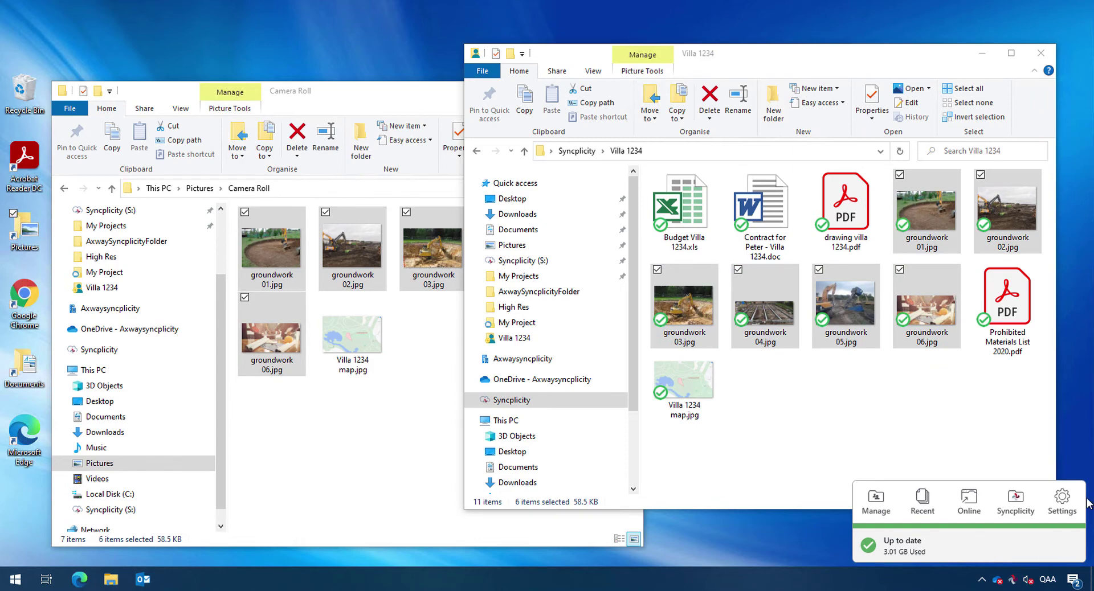
Open the folder-shared email and highlight the owner, folder name, message and opening instructions
left_click(436, 96)
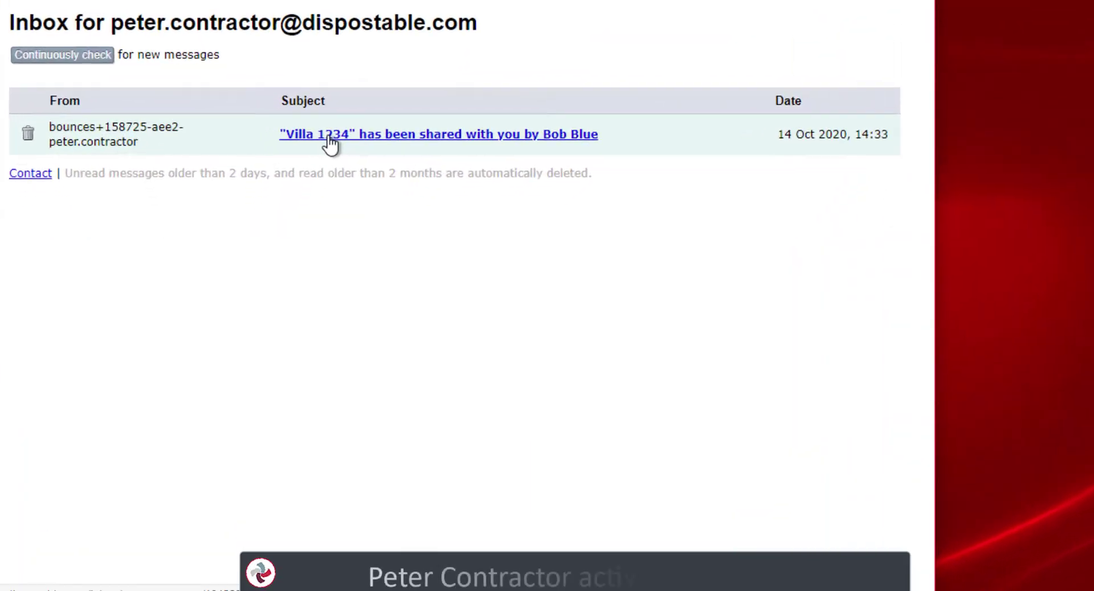
left_click(313, 197)
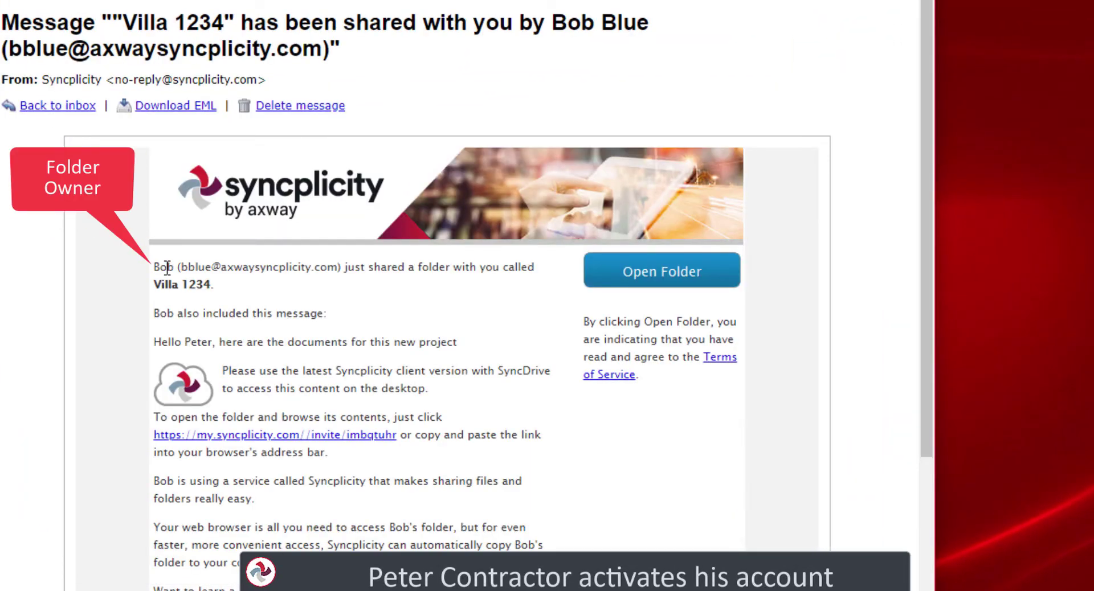
left_click_drag(246, 271, 519, 275)
left_click_drag(216, 285, 197, 286)
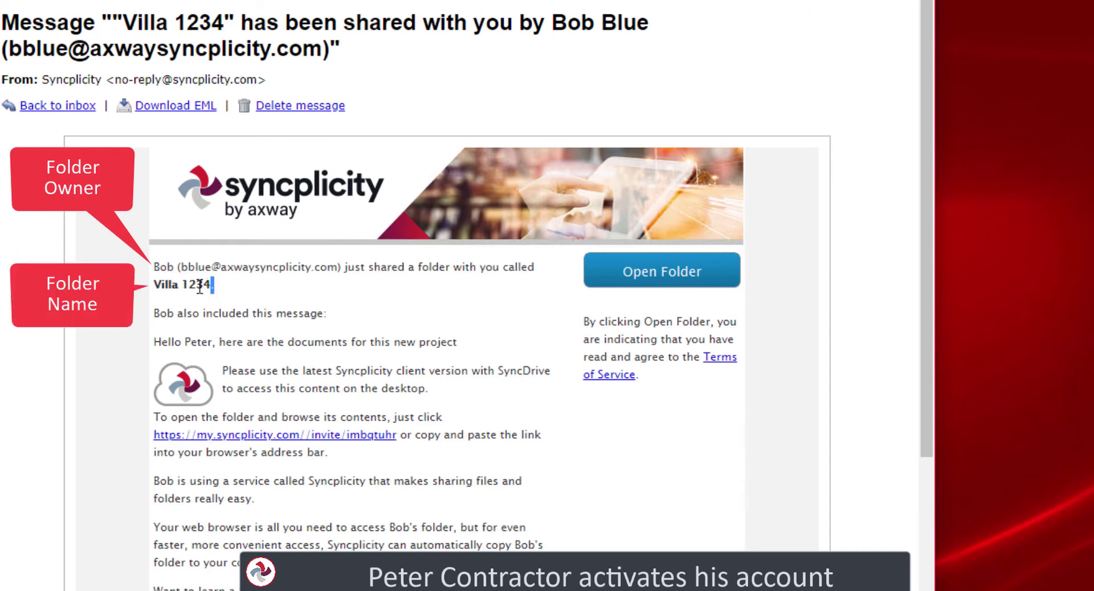
left_click(161, 343)
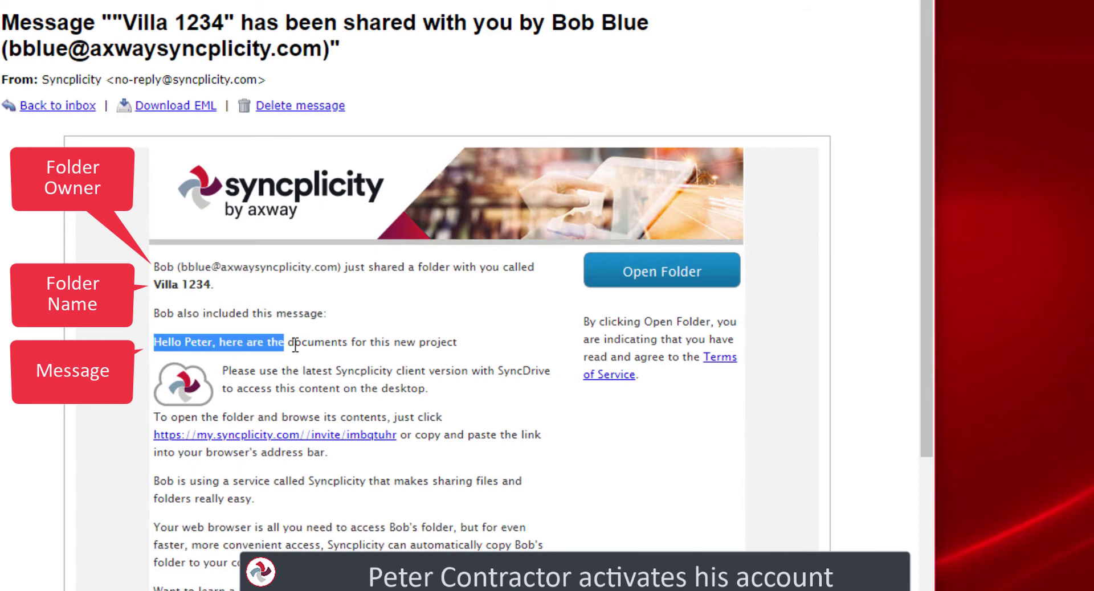
left_click_drag(301, 345, 456, 344)
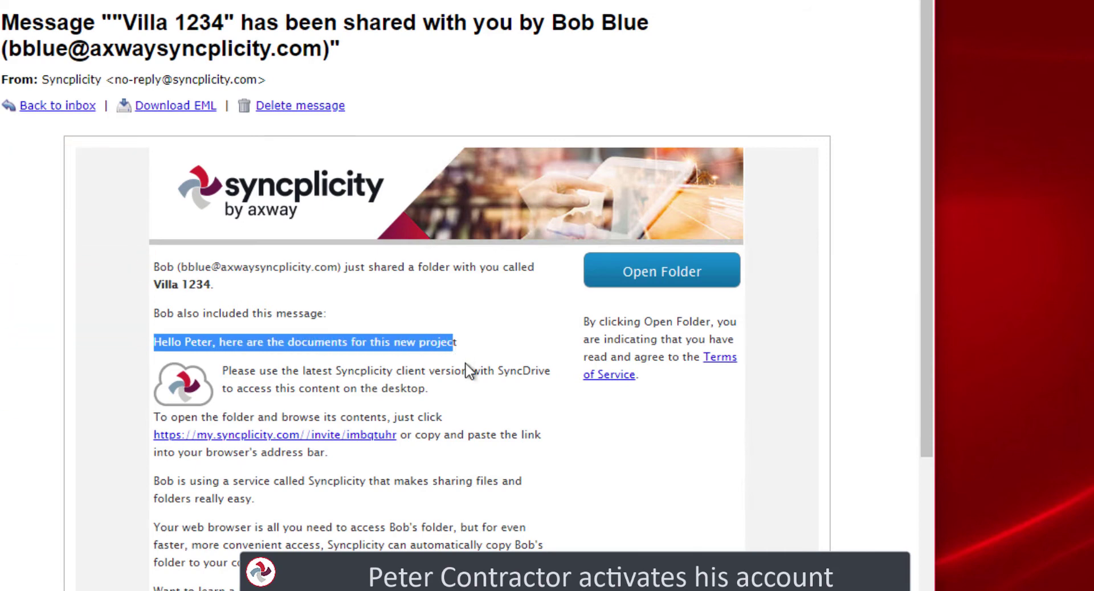
scroll(468, 365, "down", 2)
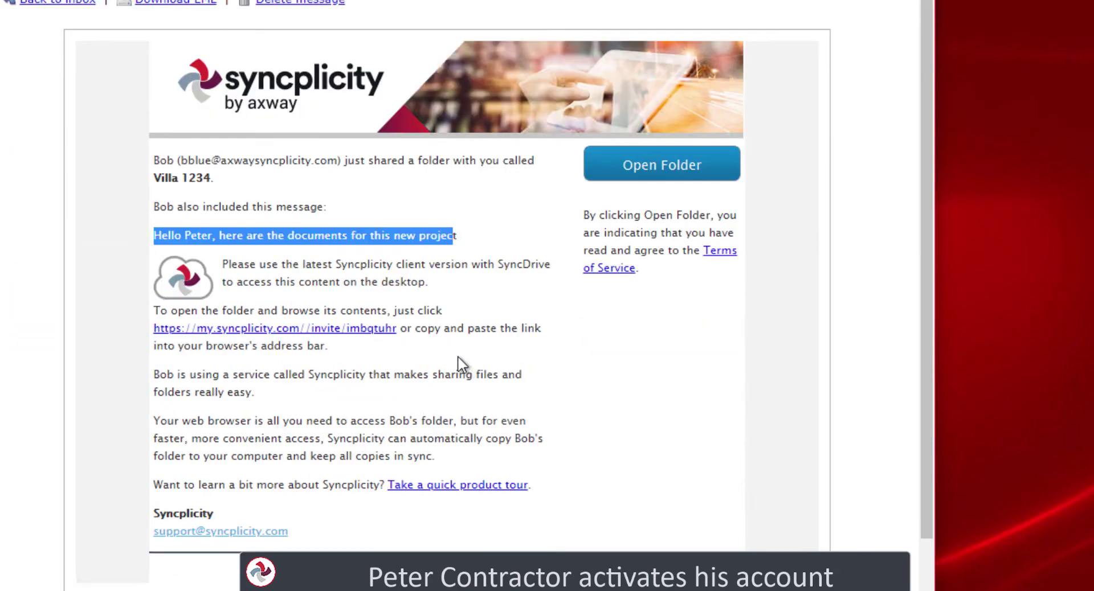
left_click(173, 314)
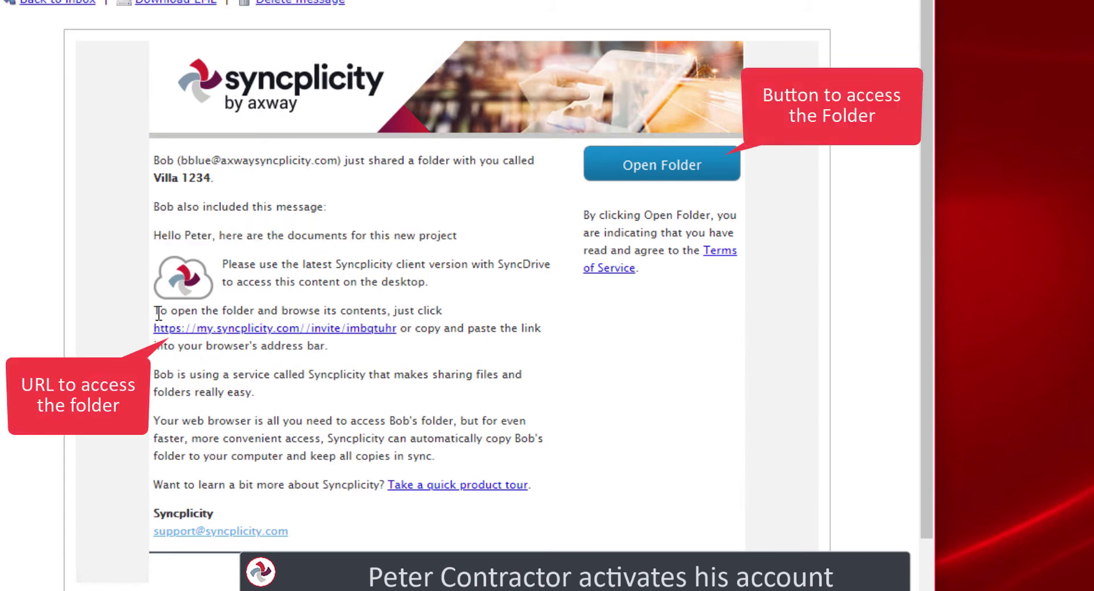
left_click_drag(172, 314, 406, 317)
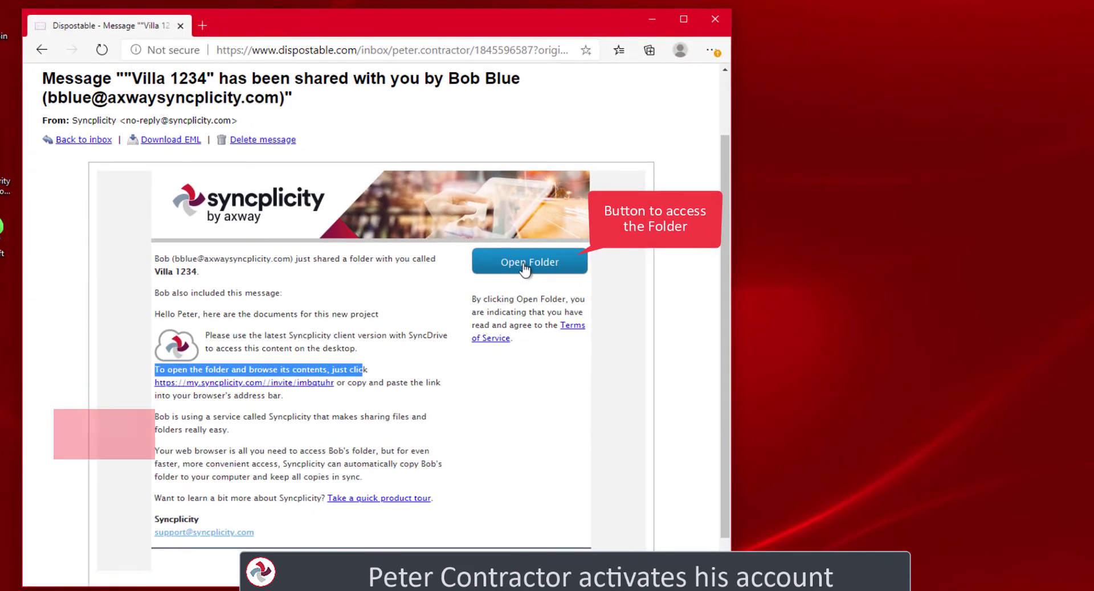
Open the shared folder from the invitation and enter the contractor's first name and password twice
left_click(524, 266)
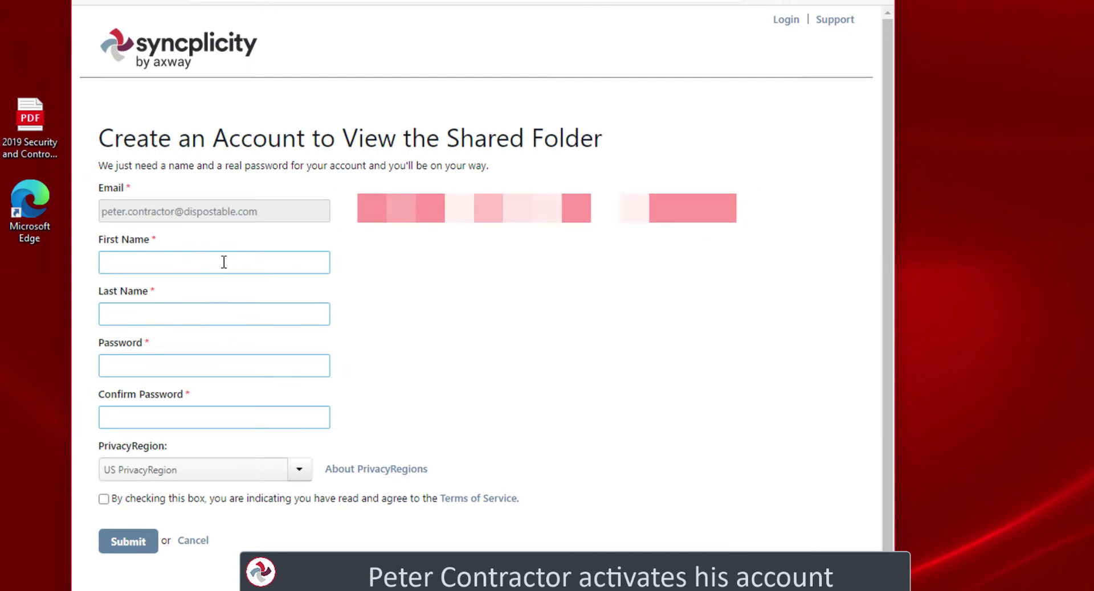
left_click(224, 262)
type("Peter")
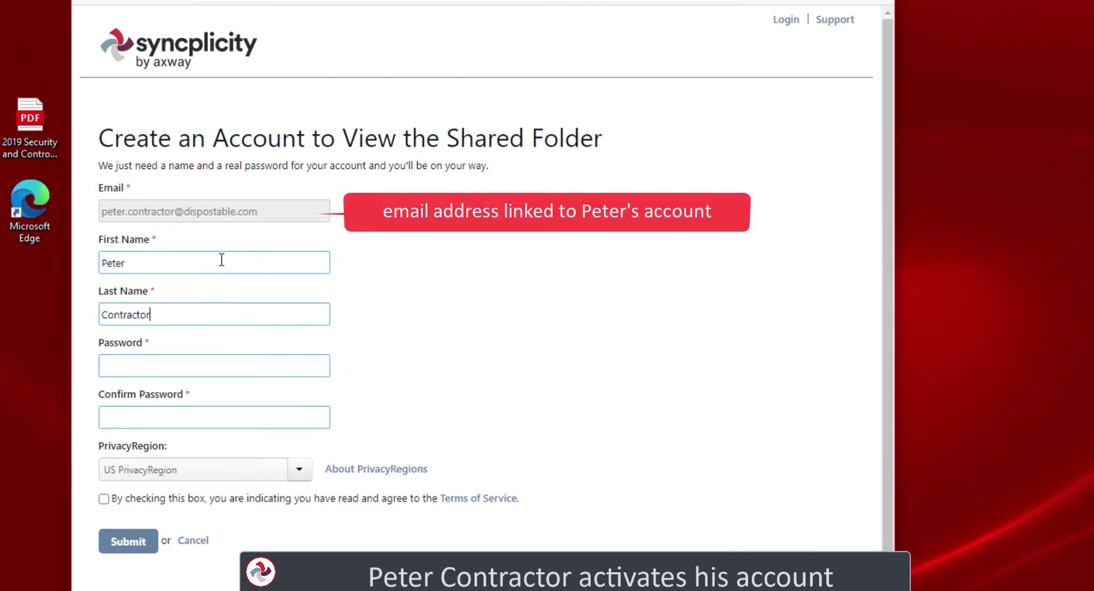
key("Tab")
type("••••••")
key("Tab")
type("•••••")
Keep the US privacy region, accept the Terms of Service and submit the new account
left_click(297, 474)
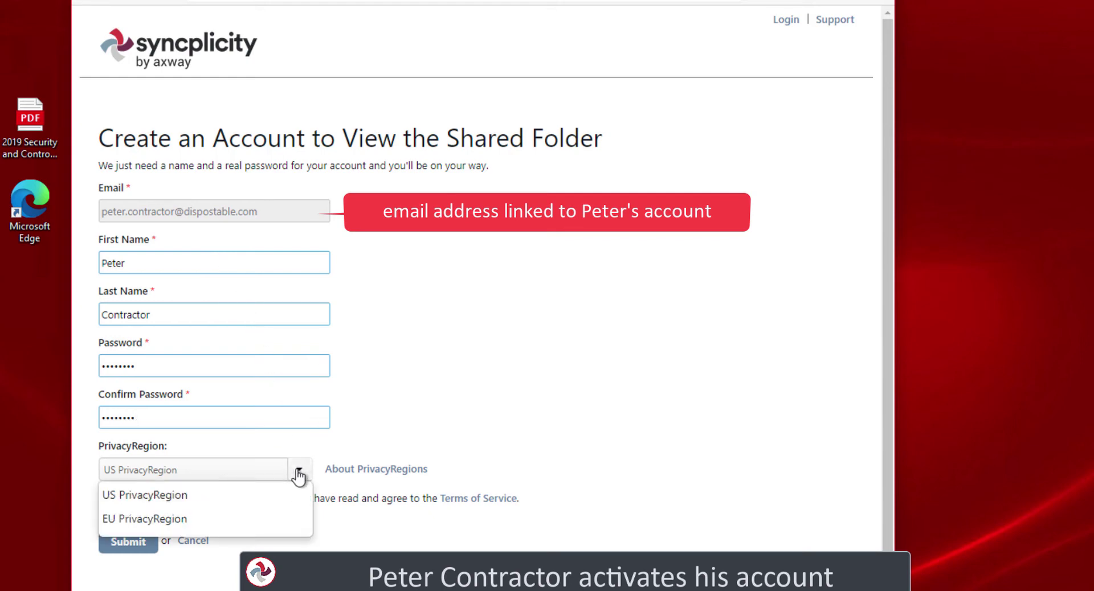
left_click(197, 496)
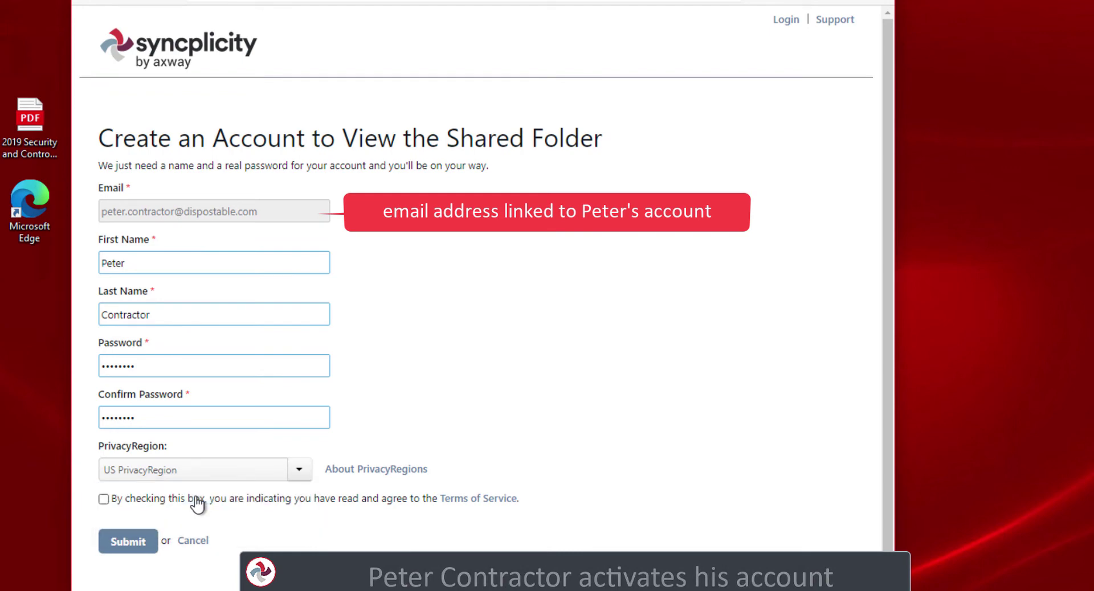
left_click(105, 500)
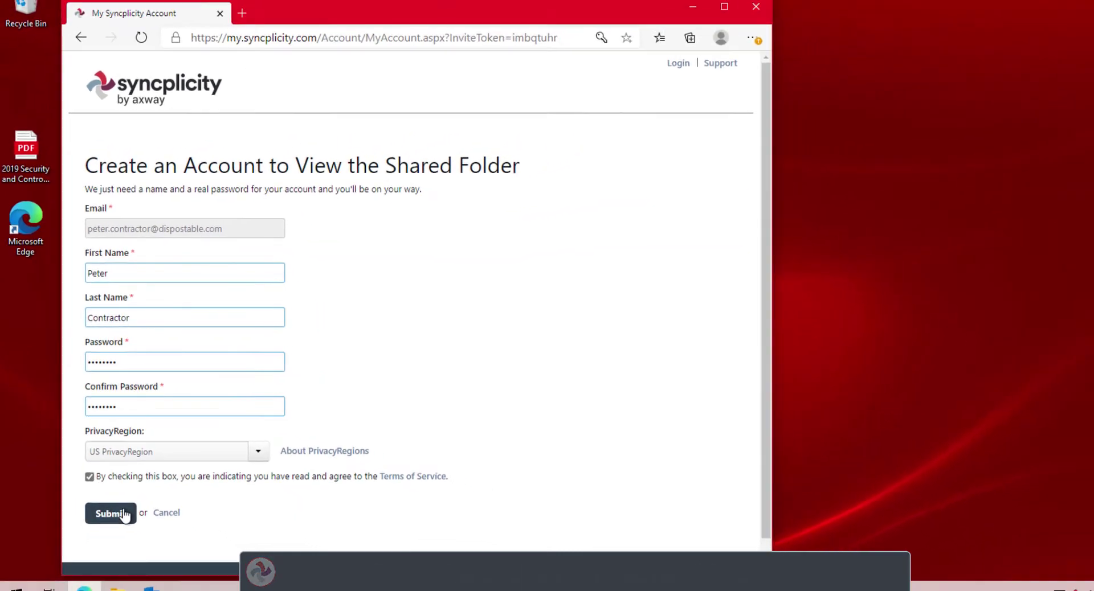
left_click(124, 516)
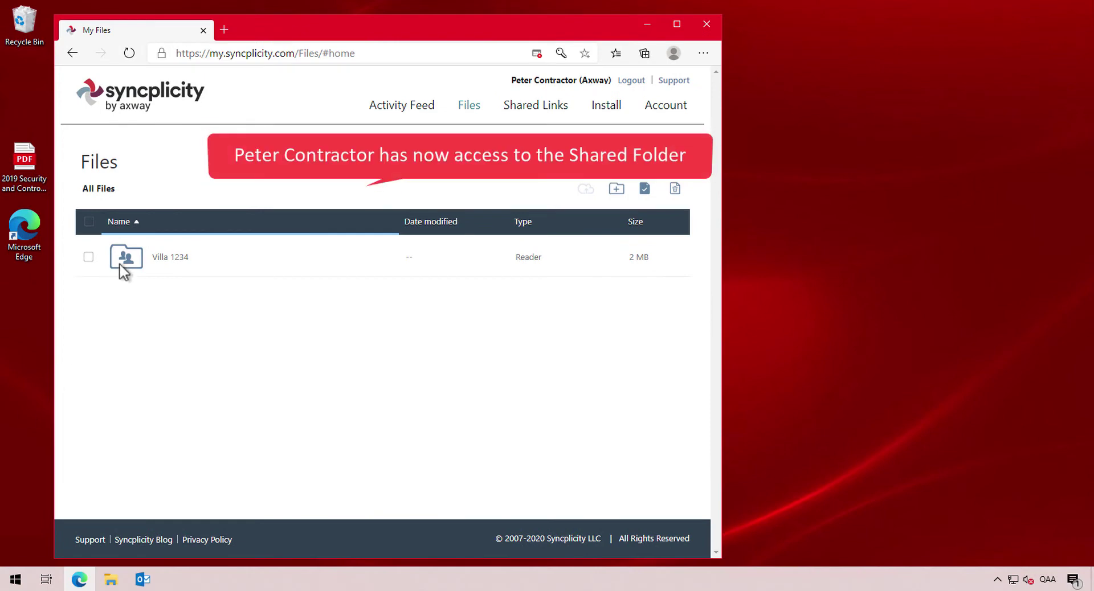
Open Villa 1234 and select Budget Villa 1234.xls, the contract, drawing villa 1234.pdf and Prohibited Materials List 2020.pdf
left_click(88, 258)
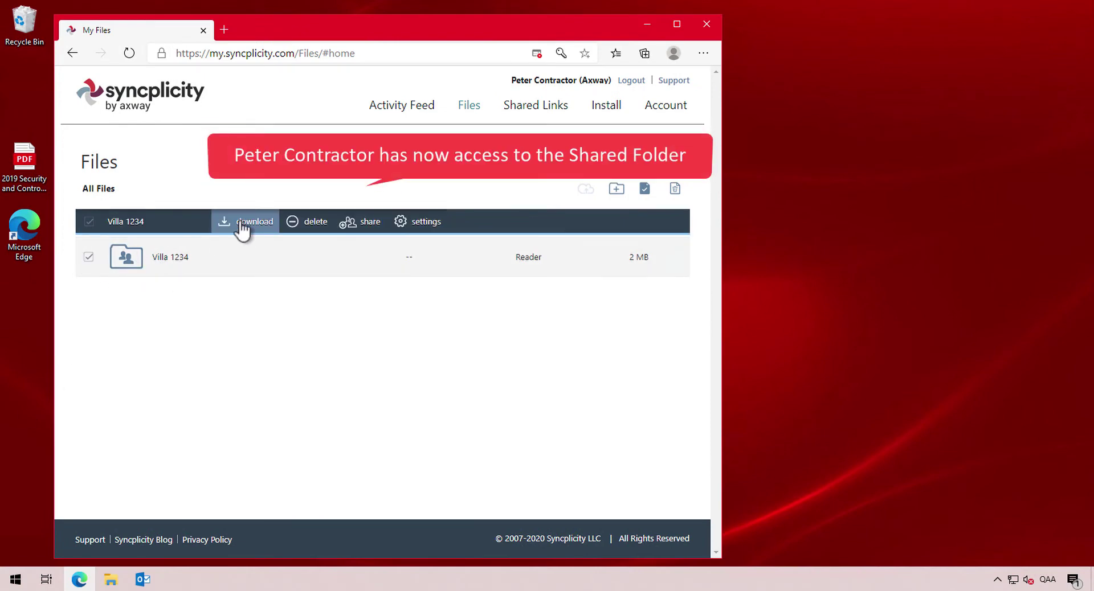
left_click(89, 258)
left_click(128, 260)
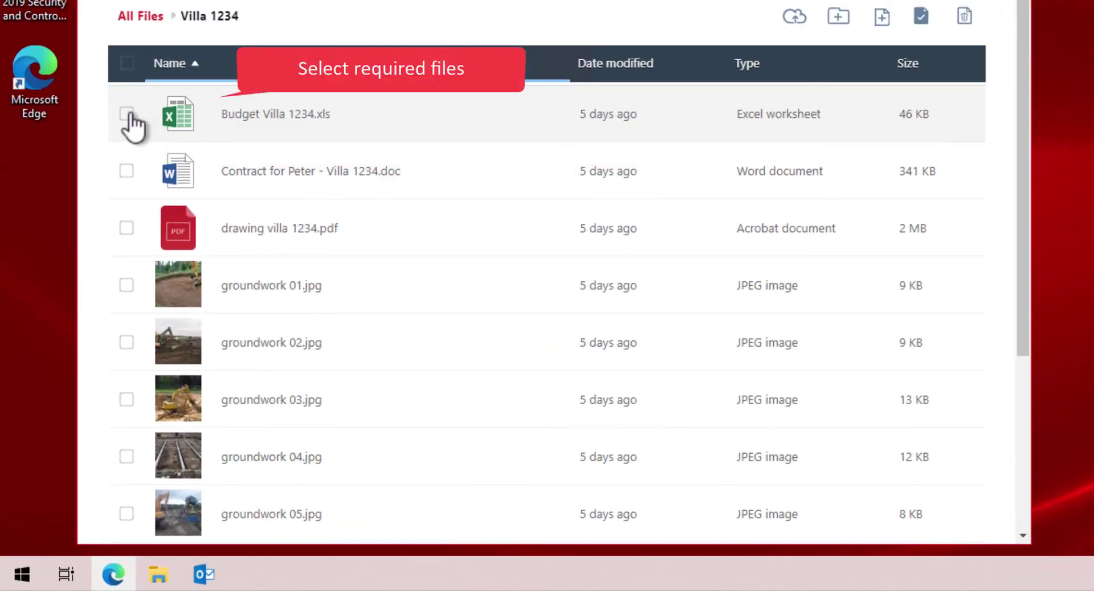
left_click(127, 114)
left_click(126, 170)
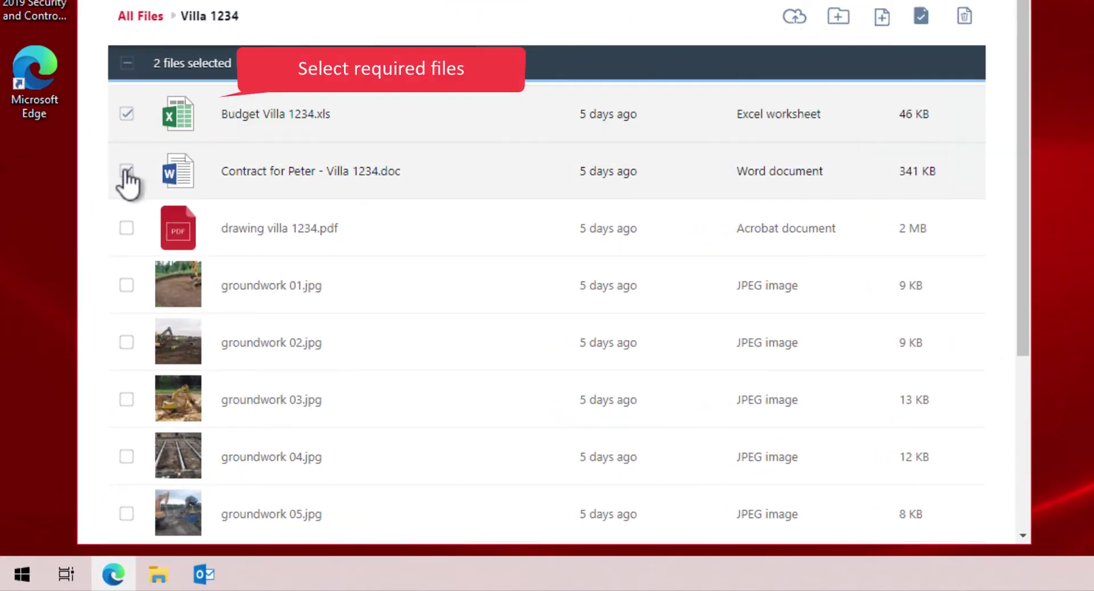
left_click(126, 228)
scroll(137, 253, "down", 4)
left_click(127, 385)
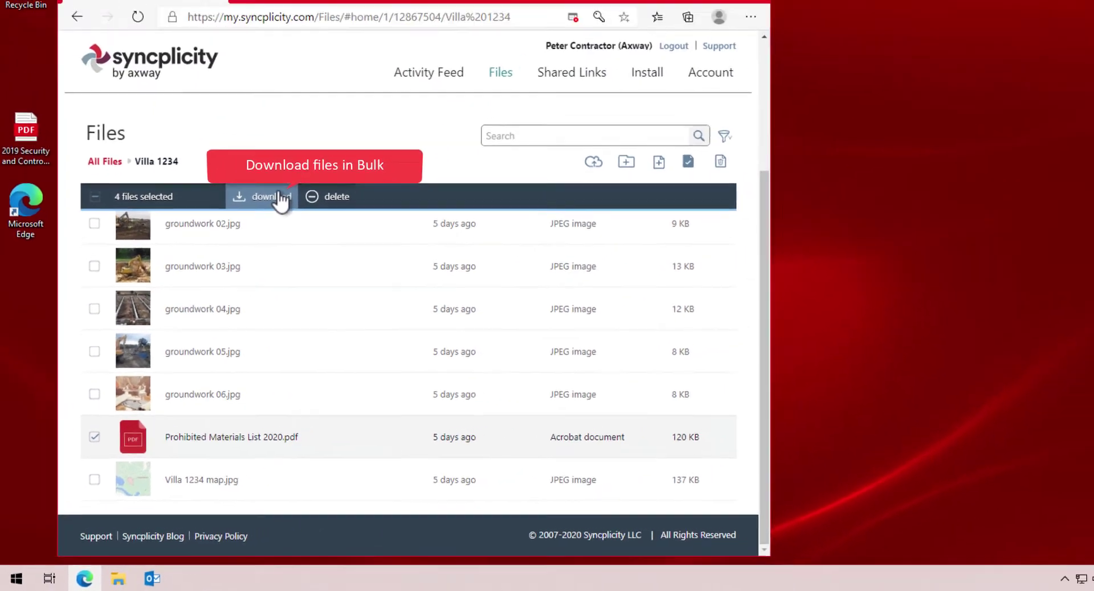
Bulk-download the four selected files and save the ready zip to the computer
left_click(279, 198)
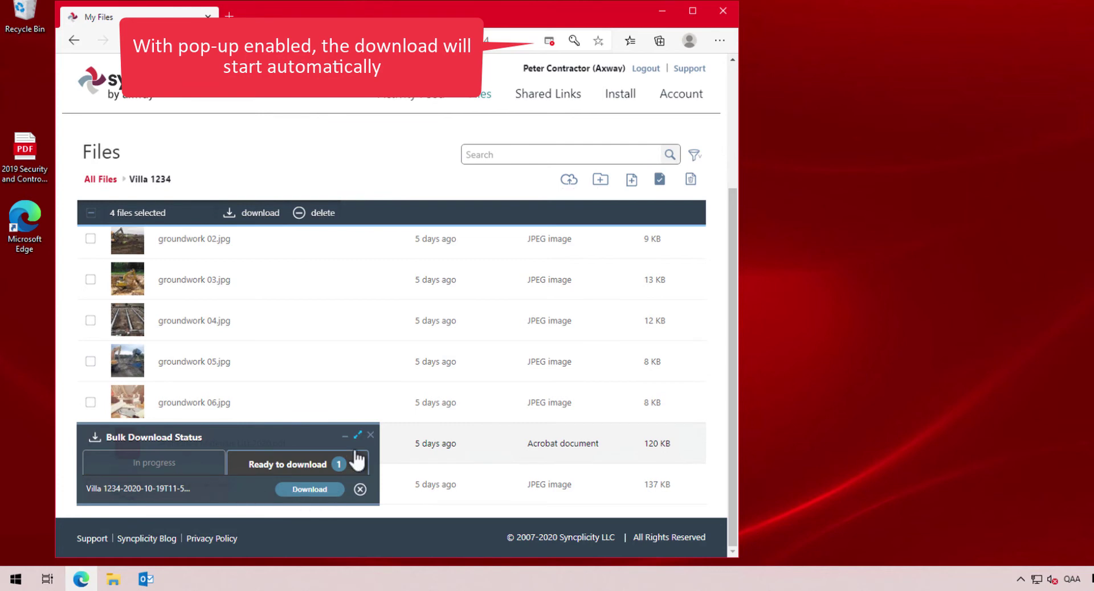
left_click(304, 495)
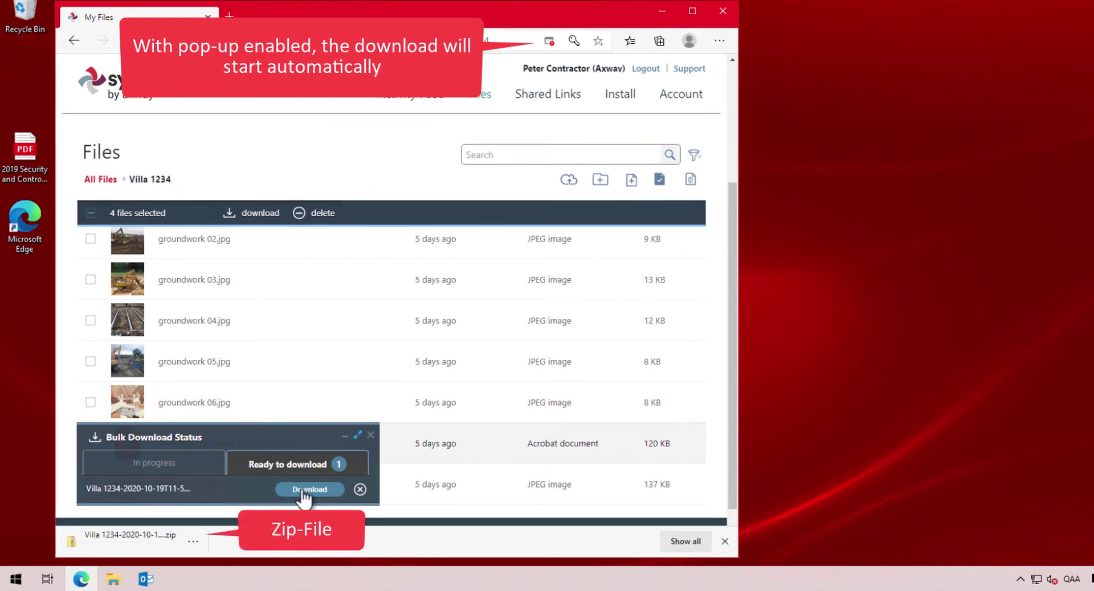
left_click(193, 542)
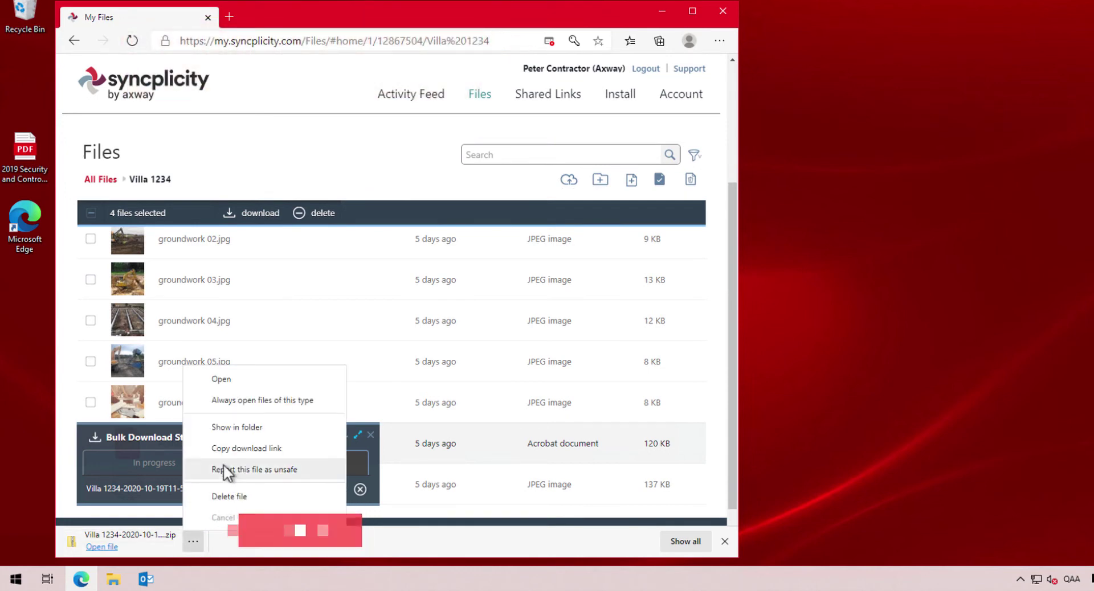
Extract the four zipped documents into C:\Projekte\Villa 1234 and close the zip window
left_click(221, 428)
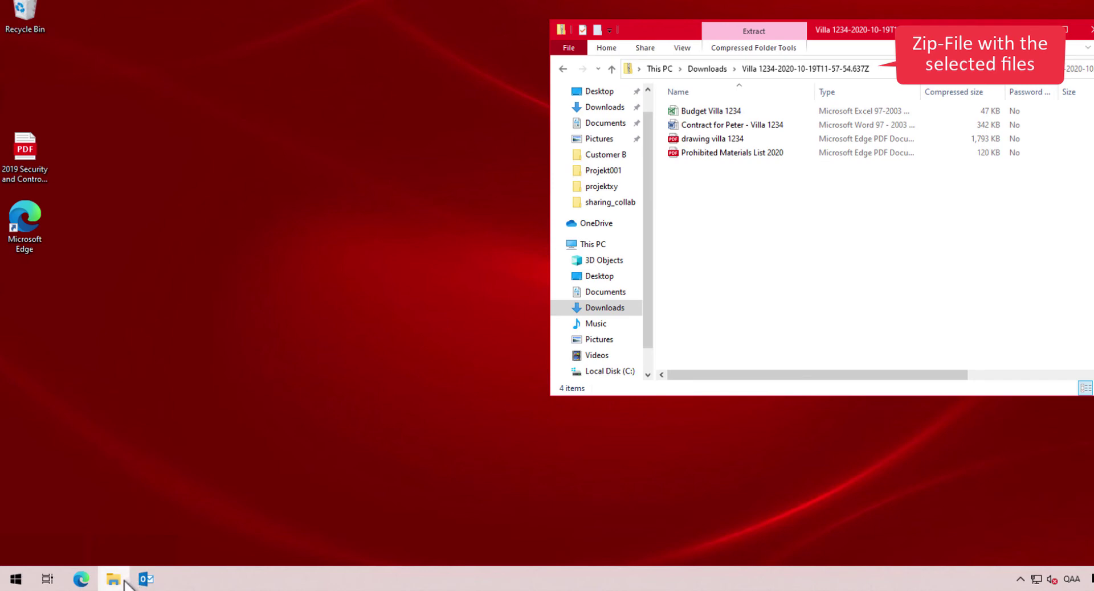
right_click(117, 579)
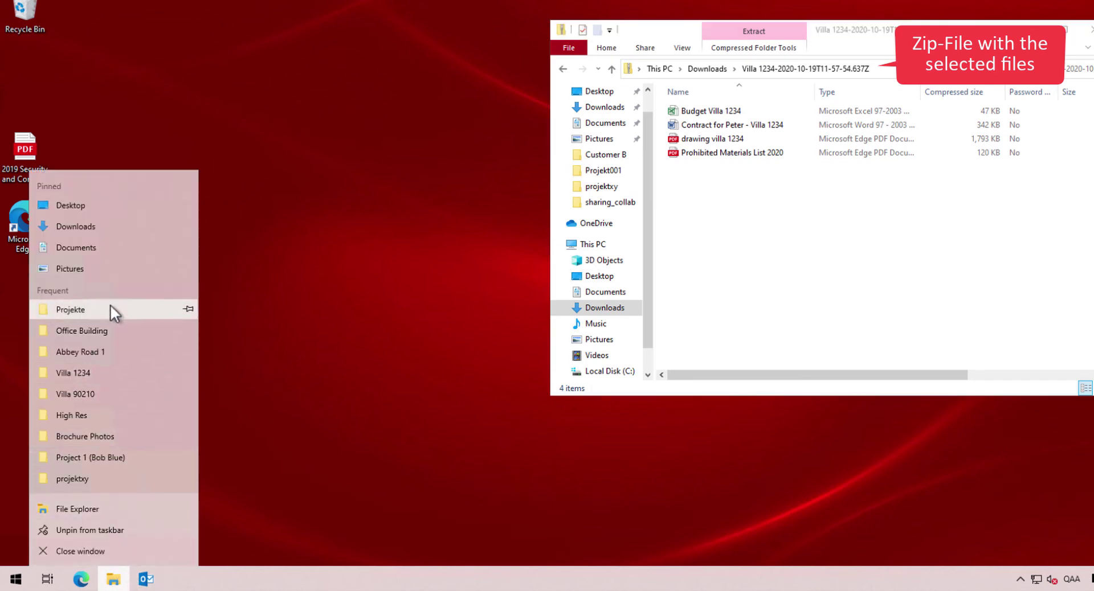
left_click(80, 310)
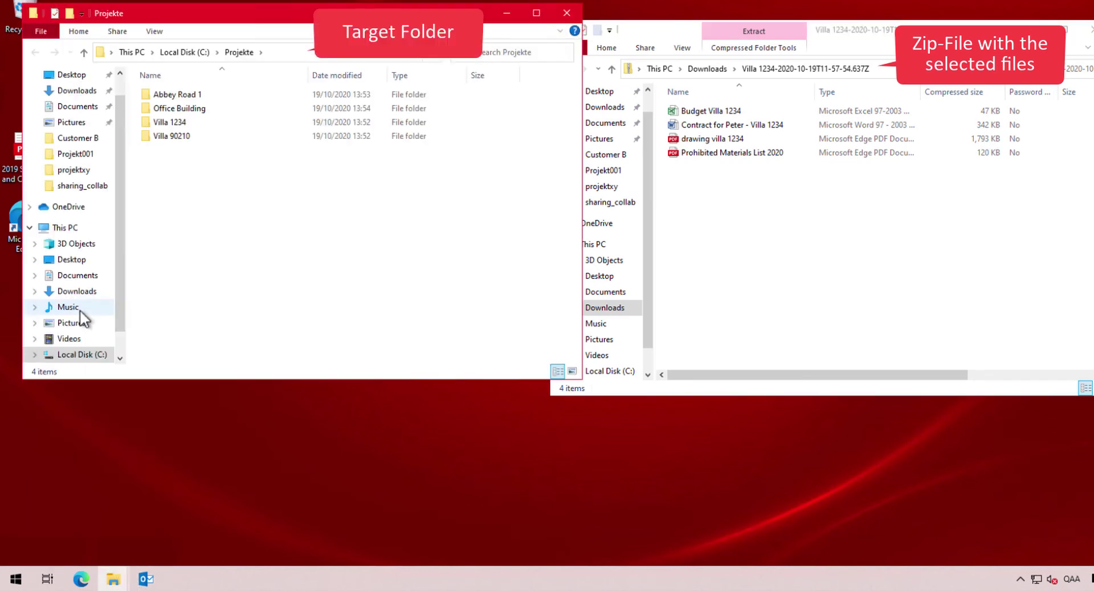
double_click(159, 122)
left_click_drag(719, 247, 225, 184)
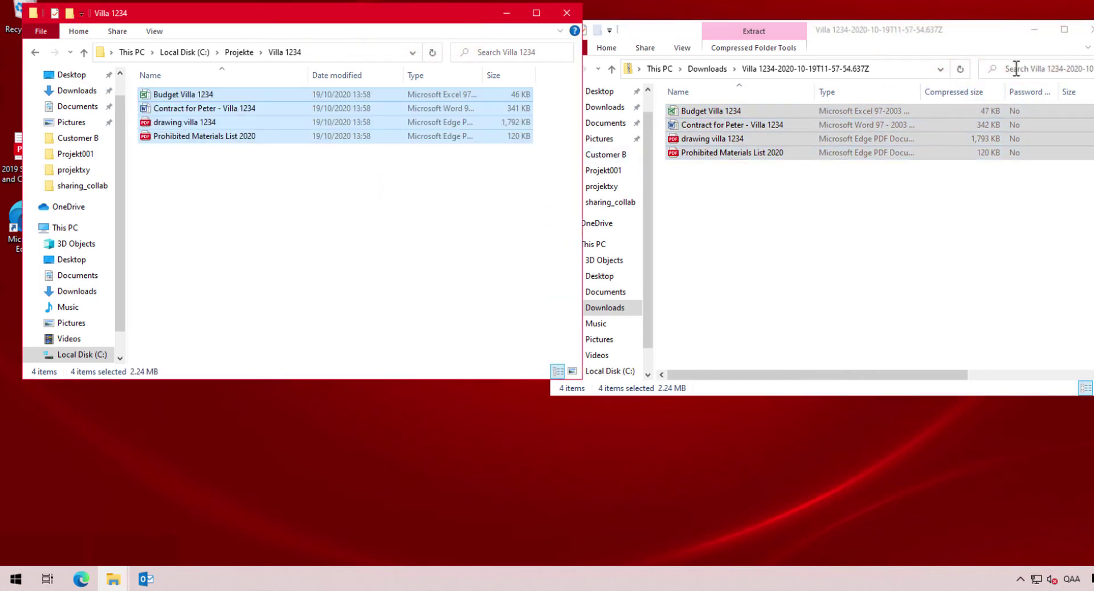
left_click(1089, 33)
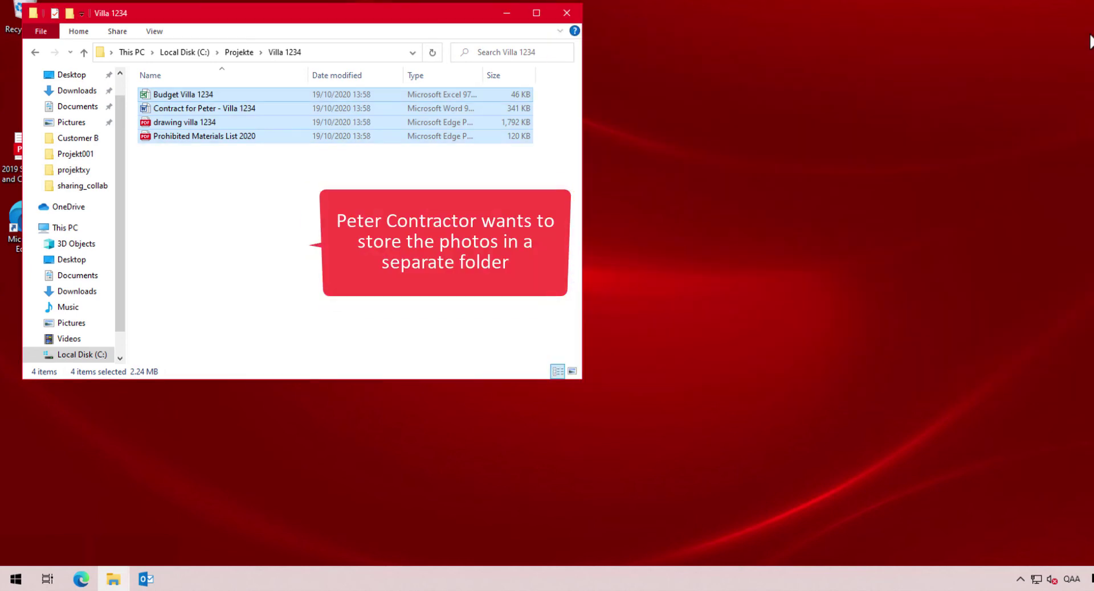
Create a new folder named Photos inside Villa 1234
right_click(142, 166)
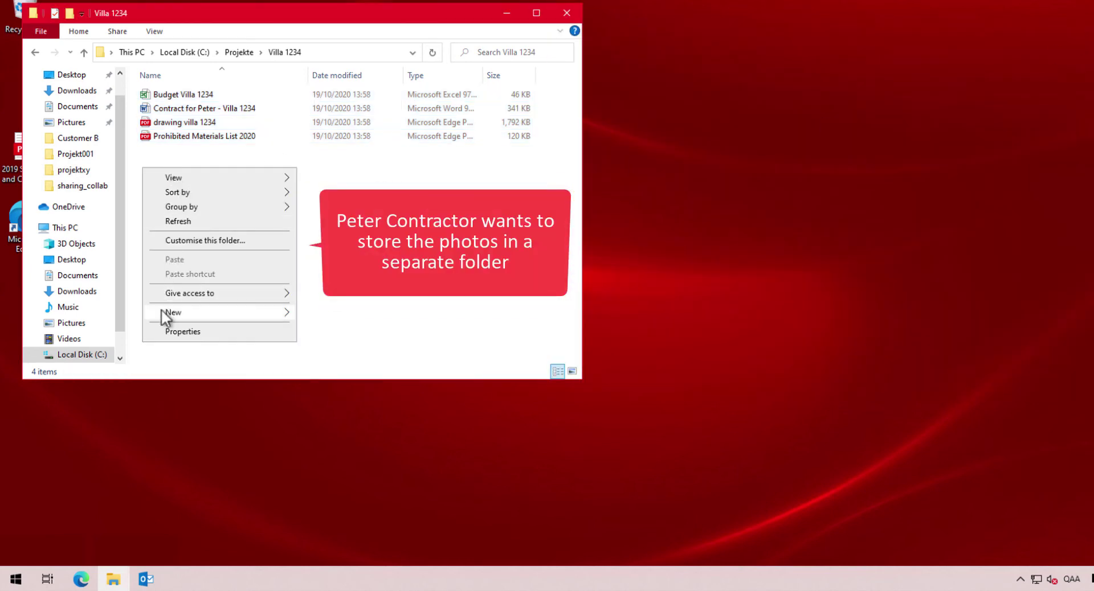
mouse_move(231, 312)
left_click(335, 313)
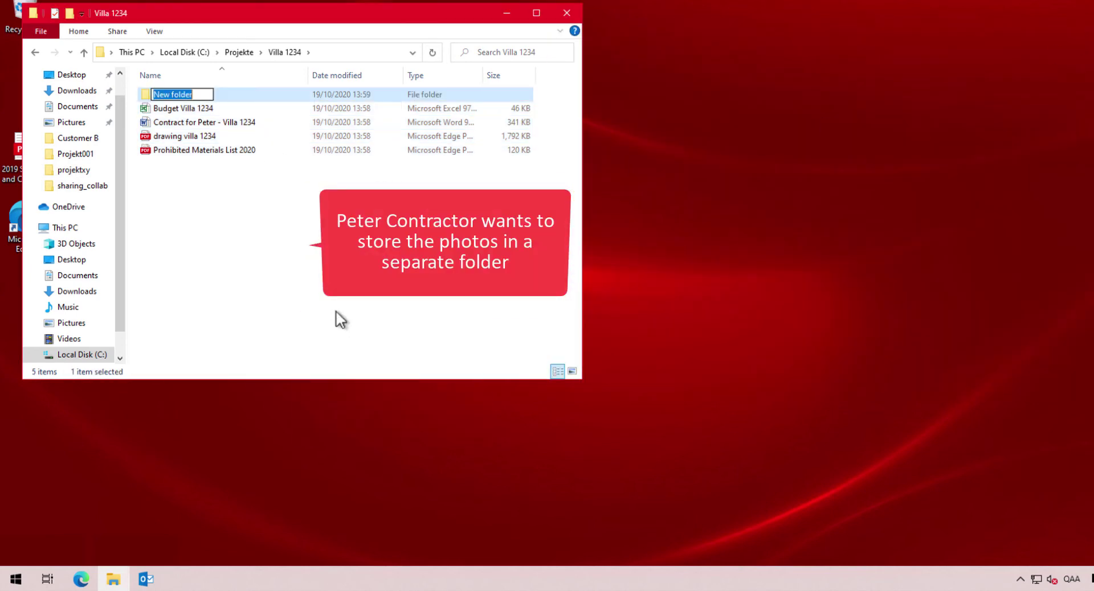
key("Return")
Back in Syncplicity, dismiss the bulk download panel, clear the selection and sort files by Type
left_click(77, 581)
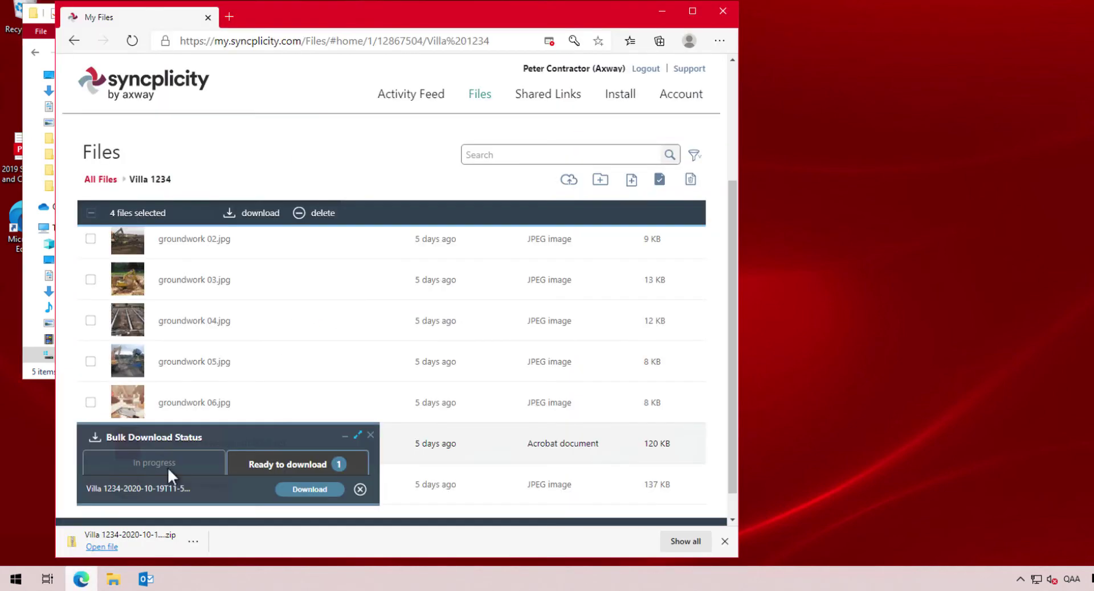
left_click(371, 435)
scroll(165, 332, "up", 3)
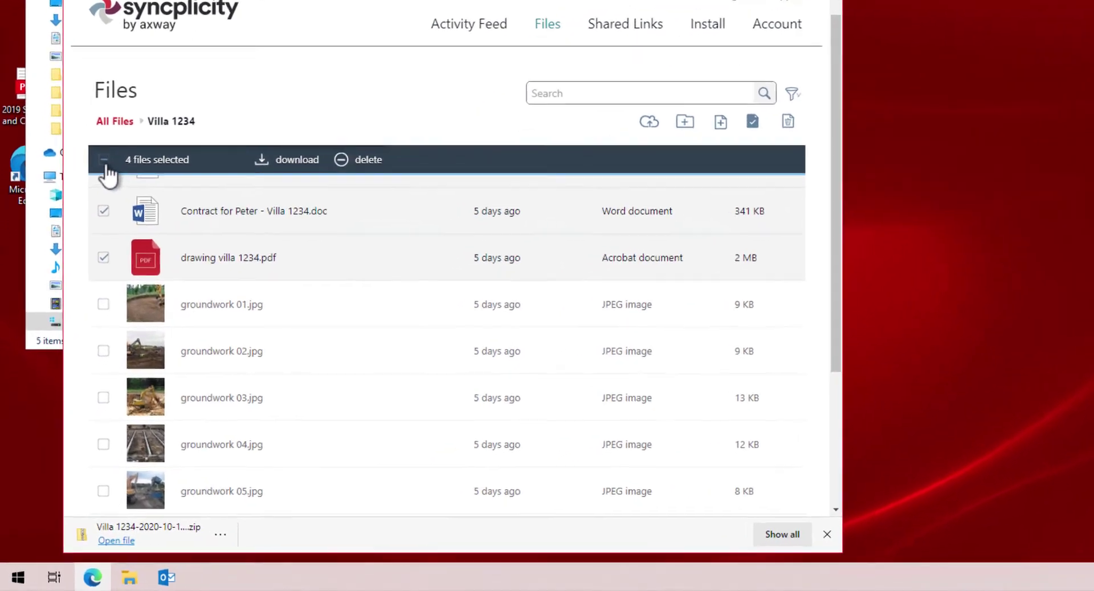
left_click(90, 213)
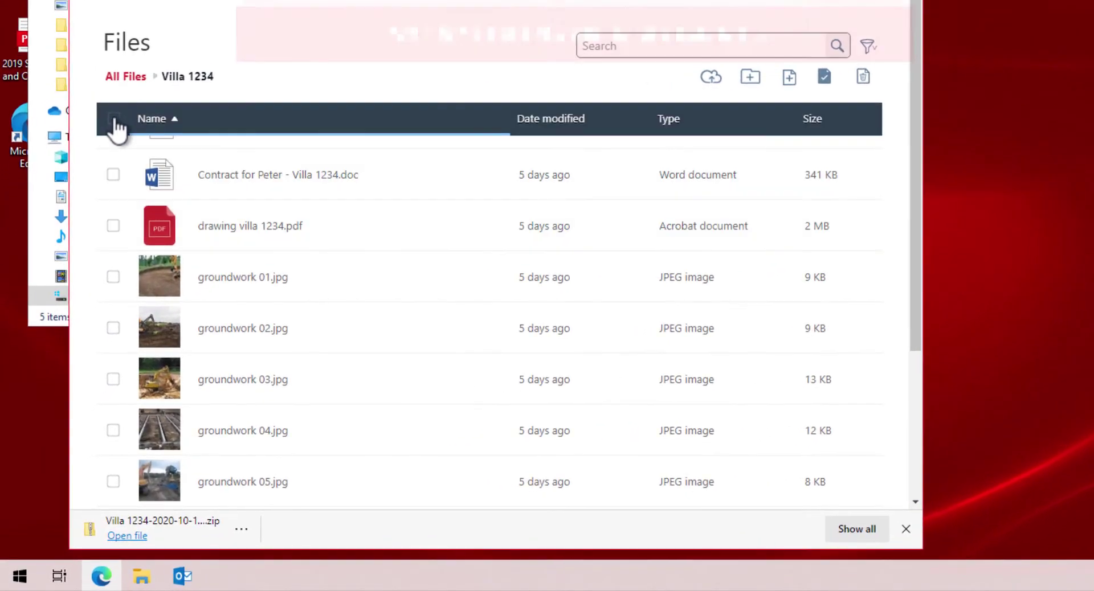
scroll(137, 171, "up", 1)
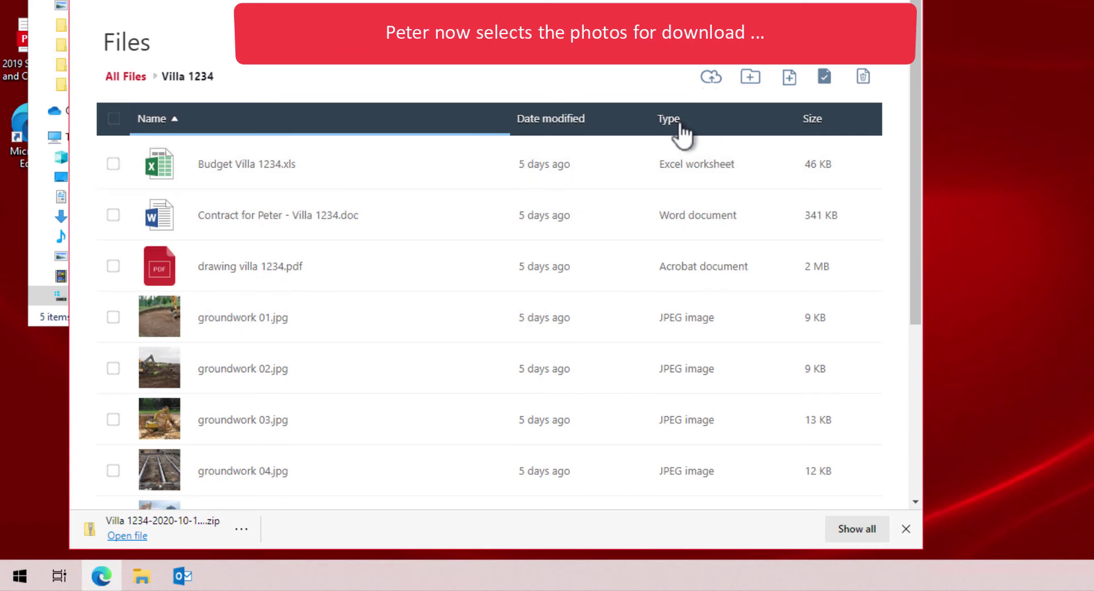
left_click(684, 131)
scroll(354, 274, "up", 2)
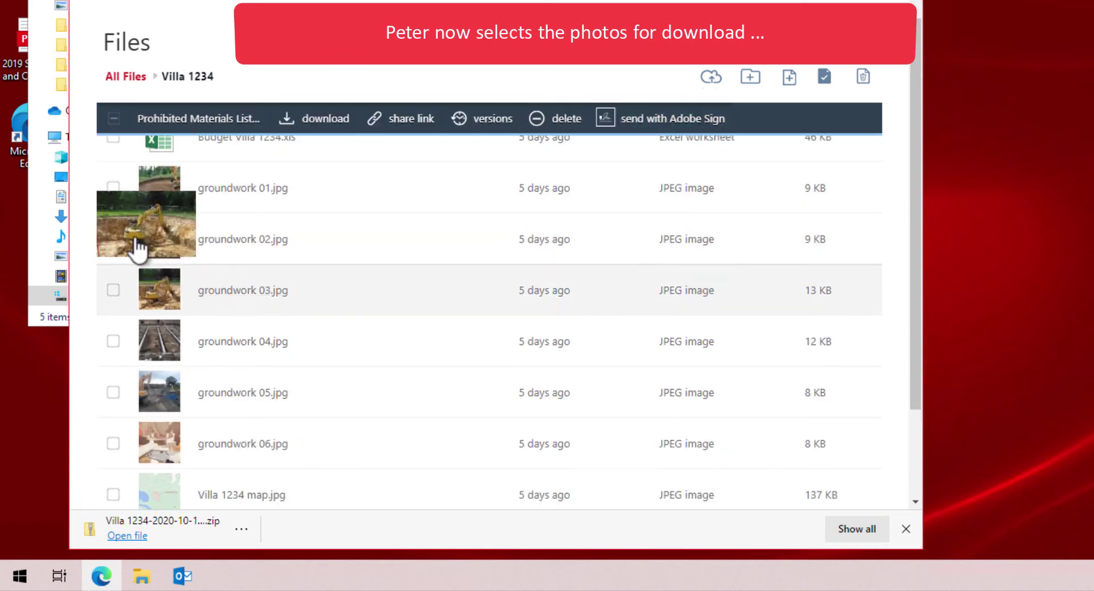
Select groundwork photos 01–06 and the Villa 1234 map, then download them as a second zip
left_click(116, 191)
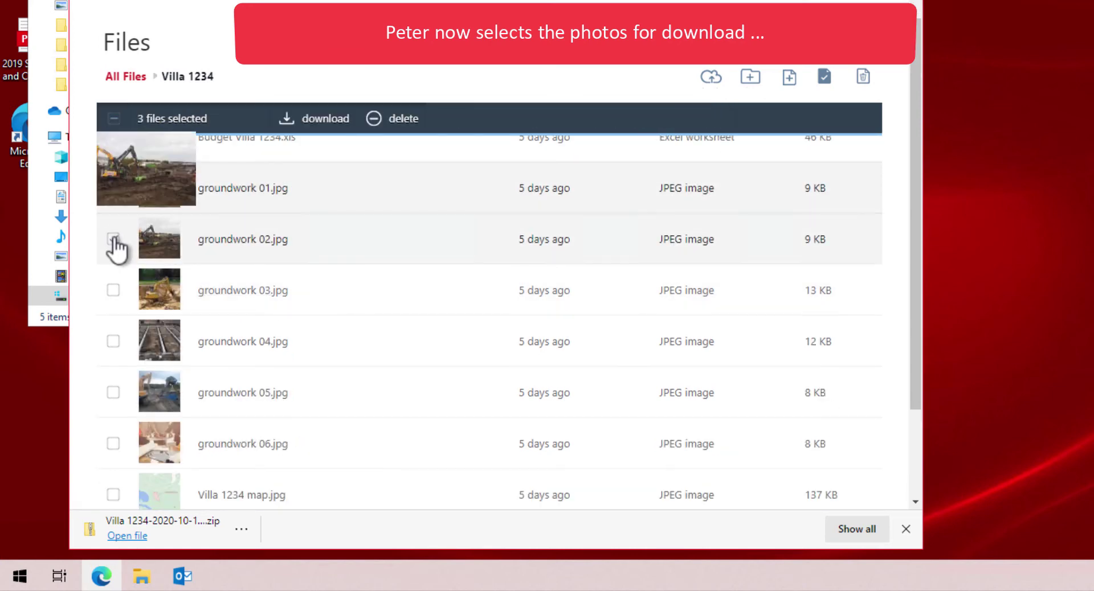
left_click(113, 292)
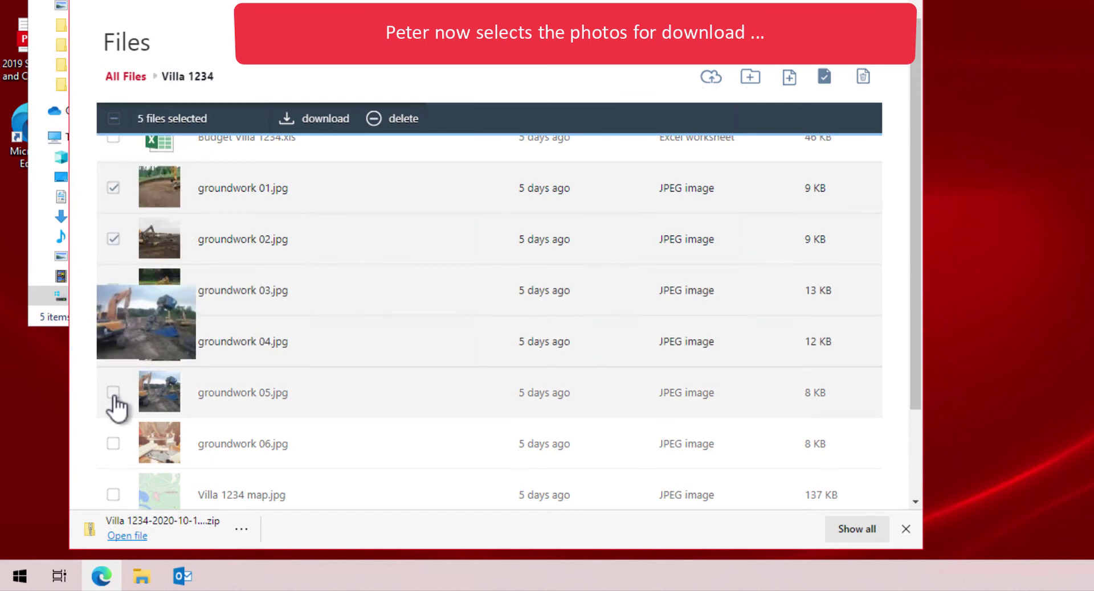
left_click(115, 442)
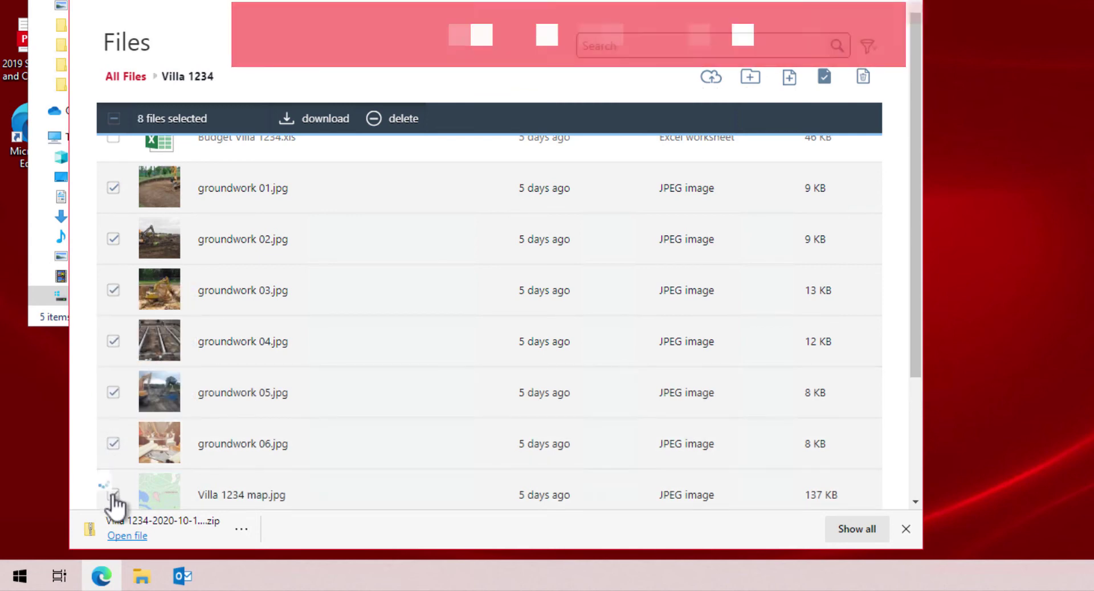
left_click(114, 495)
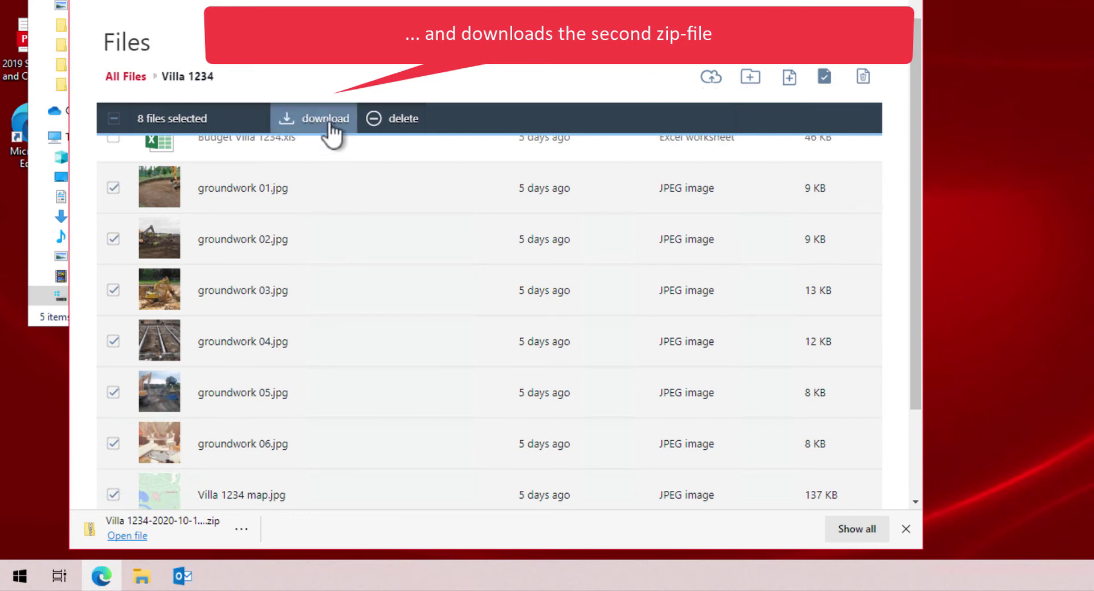
left_click(332, 134)
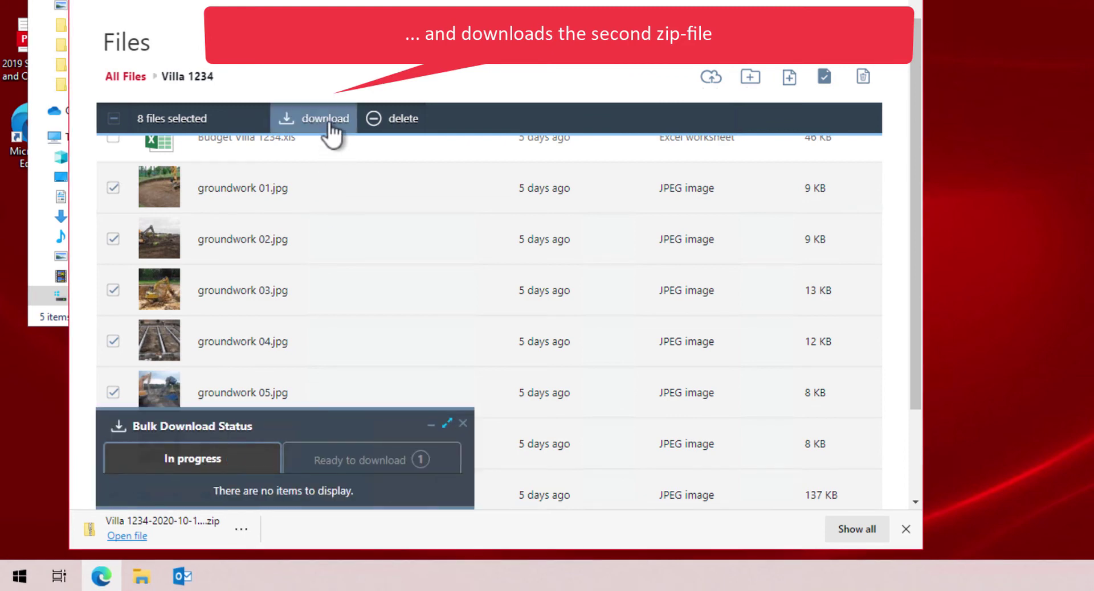
left_click(385, 461)
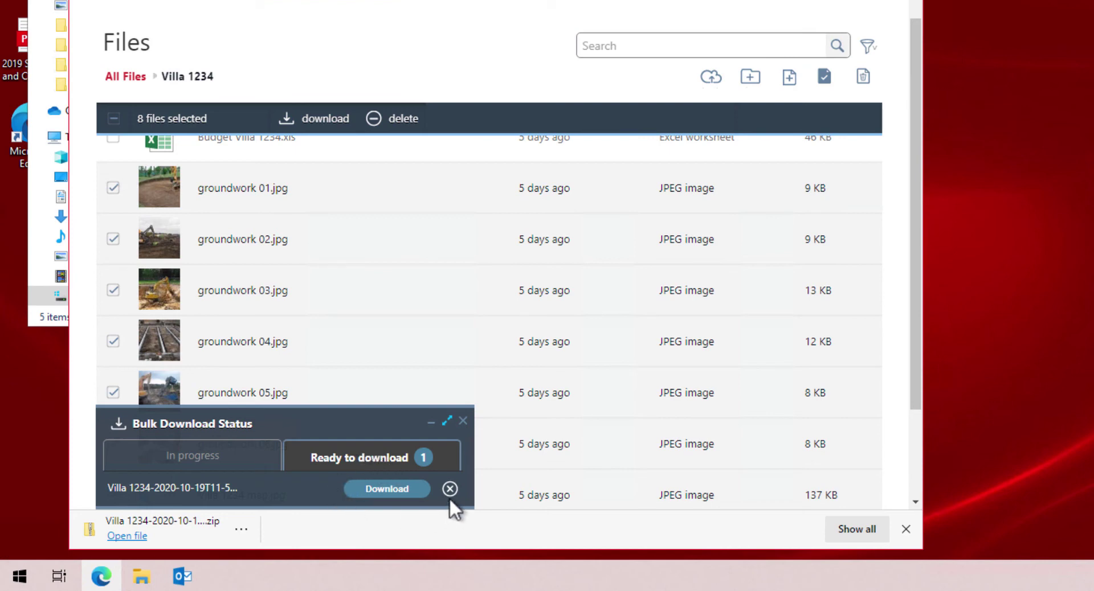
left_click(403, 488)
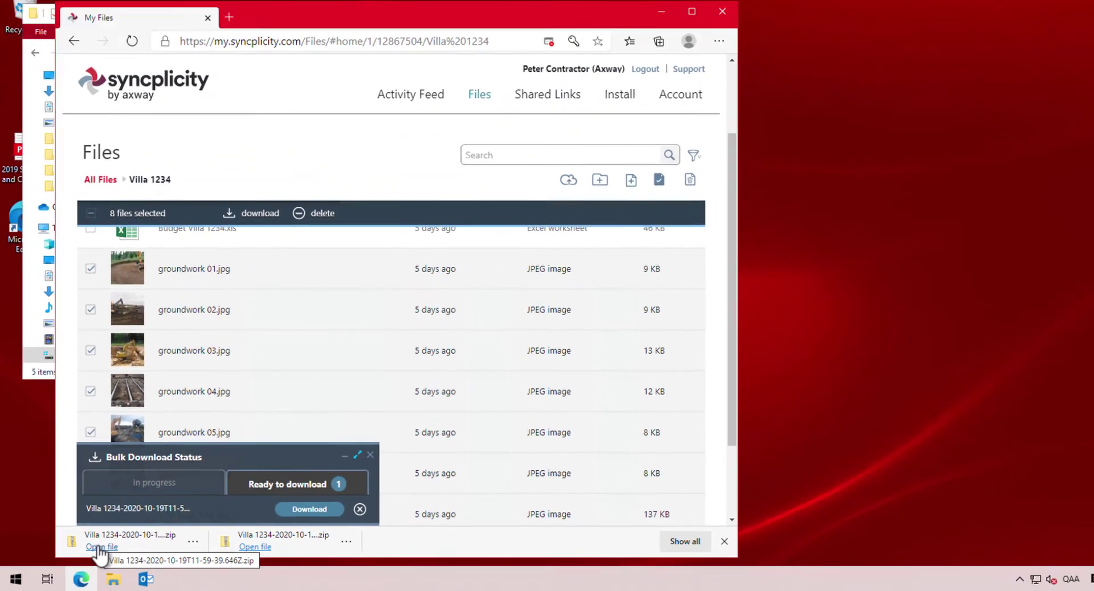
Extract the second zip's eight files into Photos, show Large icons, and open groundwork 01
left_click(98, 548)
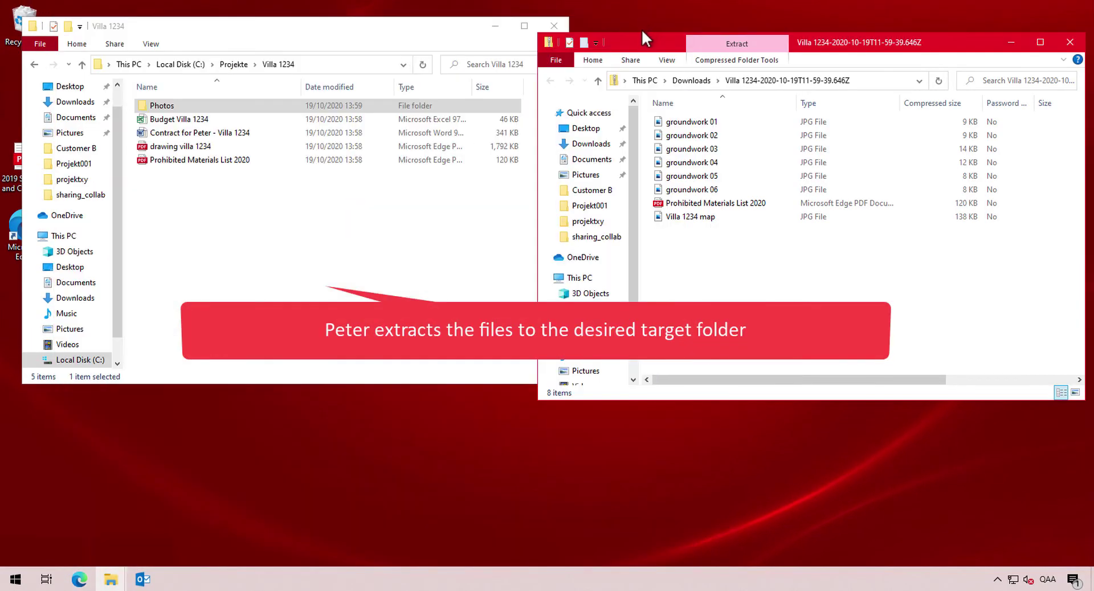
double_click(163, 106)
left_click_drag(765, 281, 246, 213)
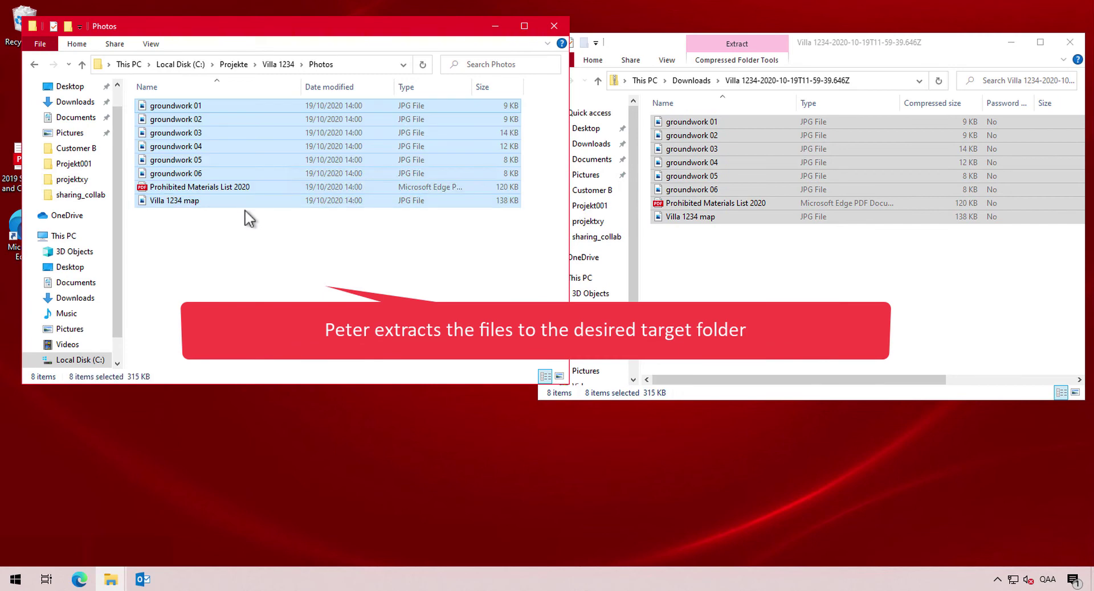
left_click(558, 377)
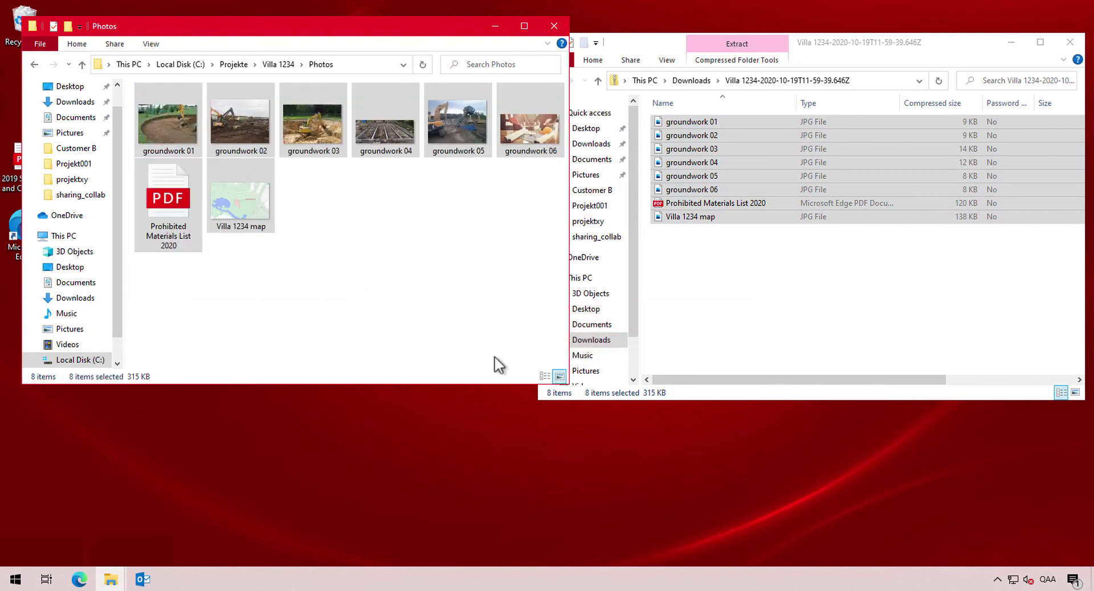
double_click(172, 131)
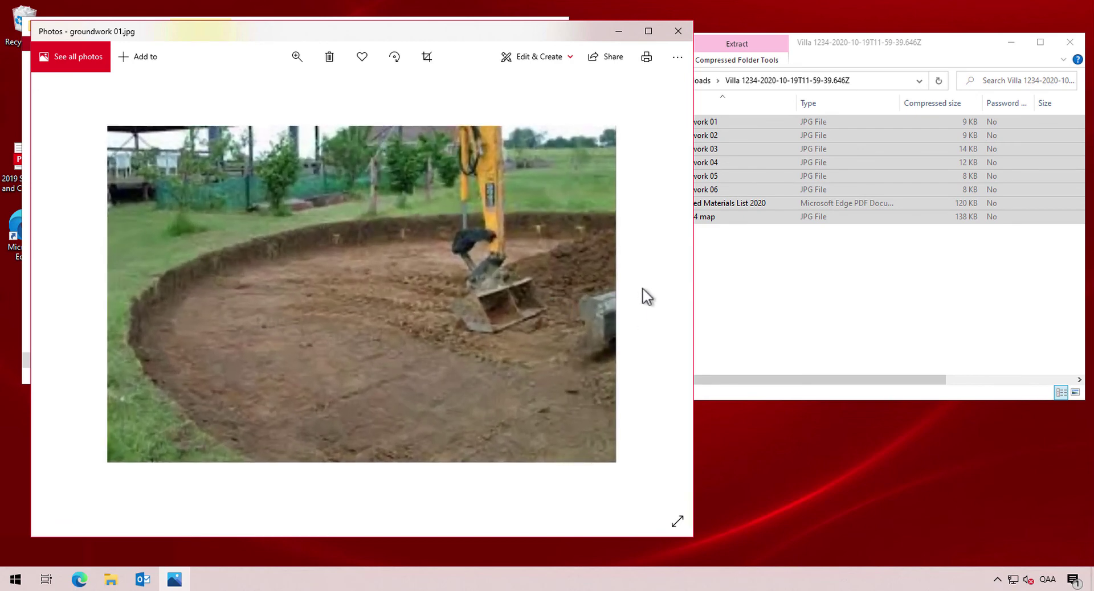
Close groundwork 01, view and close groundwork 02, then return up to the Villa 1234 folder
left_click(678, 31)
double_click(248, 123)
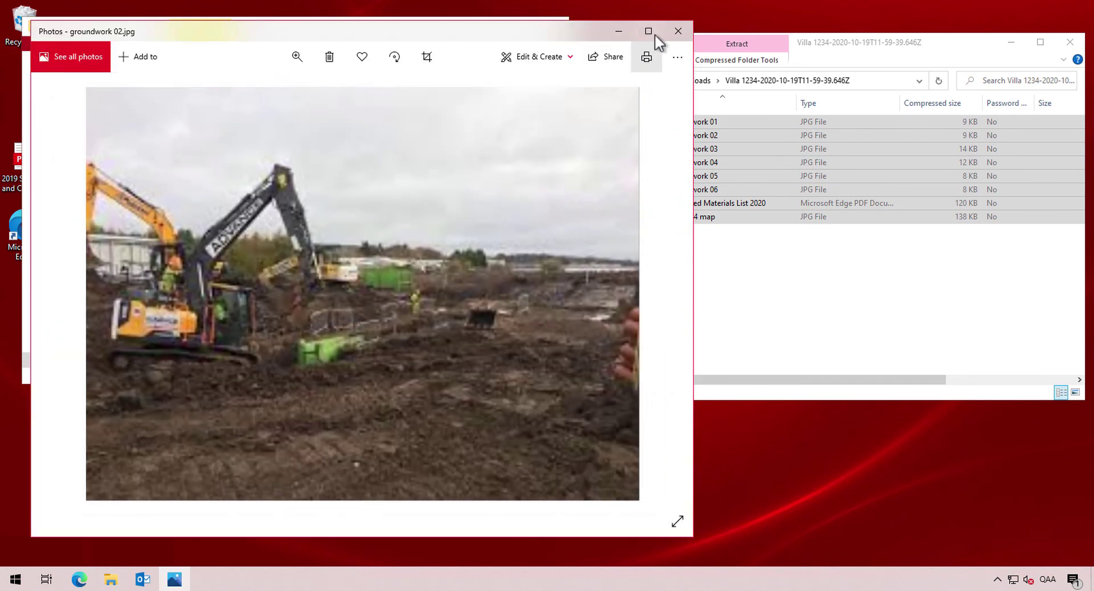
left_click(678, 31)
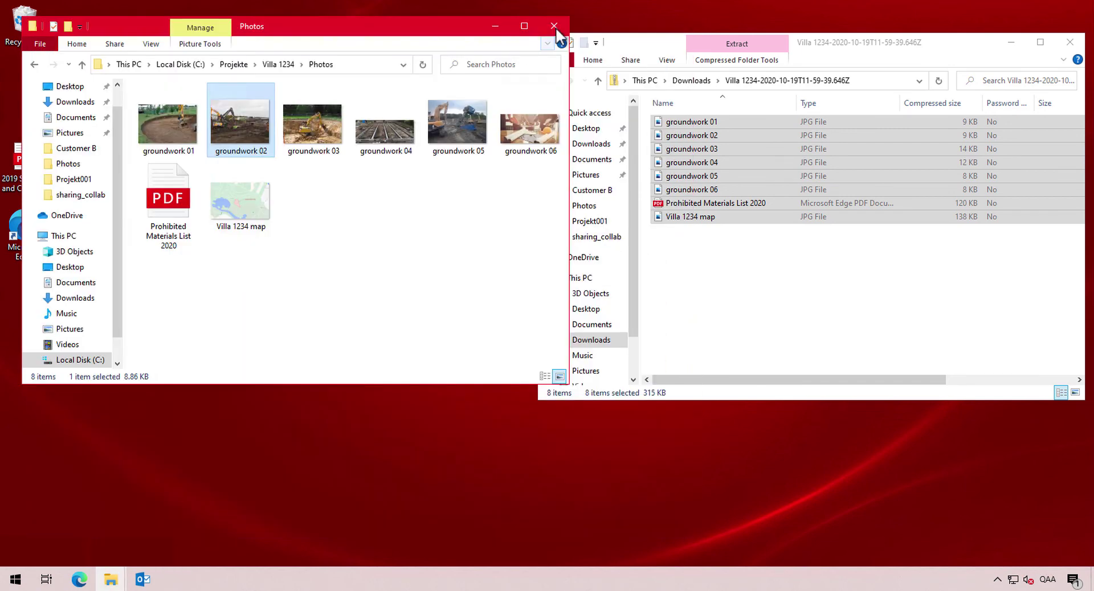
left_click(241, 299)
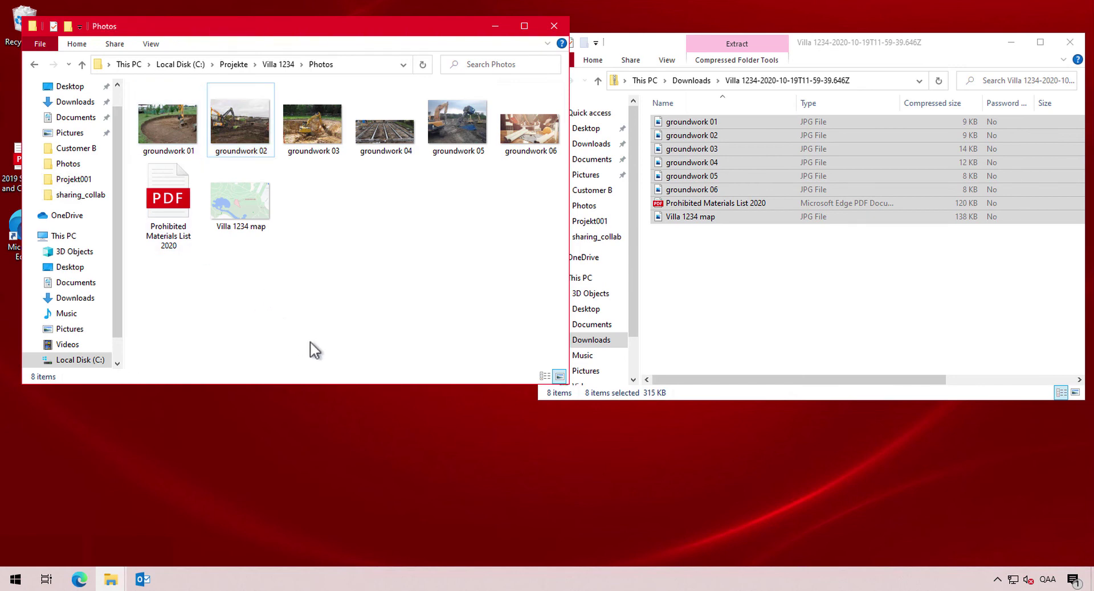
left_click(275, 64)
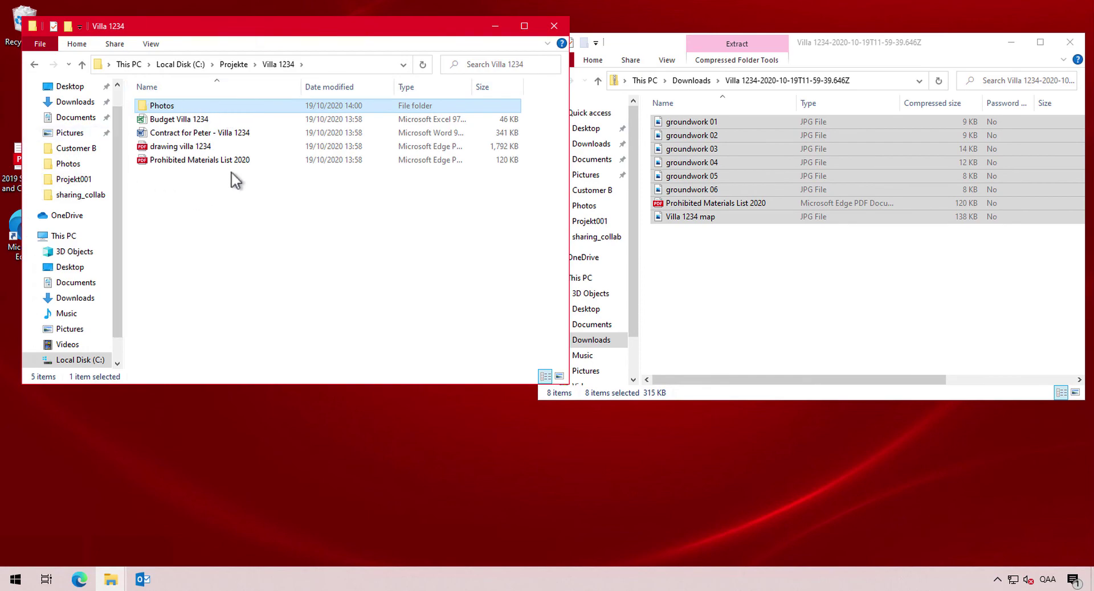